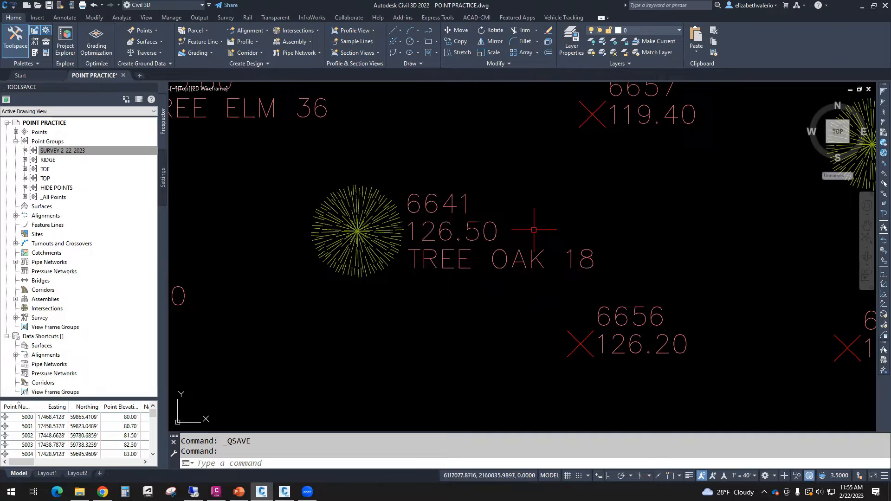
- Switch to the training manual in Chrome and examine how page 52 assigns the elements of TREE OAK 24 to parameters 0, 1 and 2
{"action": "mouse_move", "coordinate": [499, 235]}
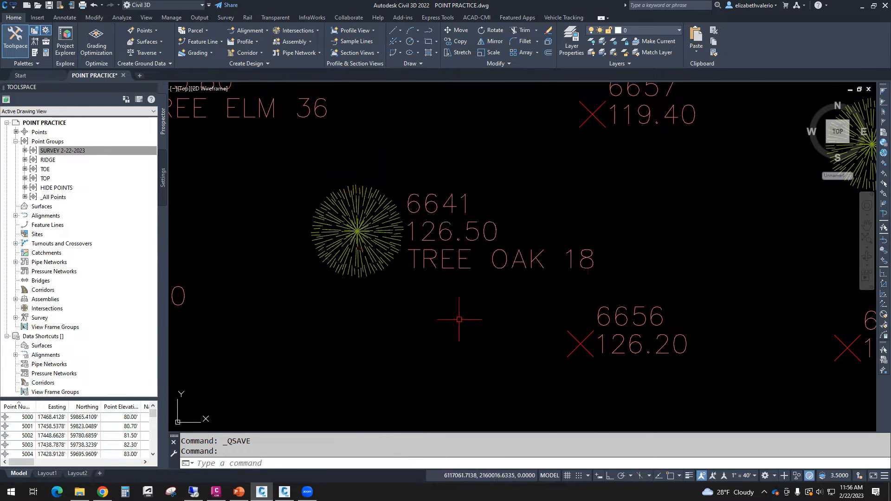
{"action": "scroll", "coordinate": [459, 319], "scroll_direction": "down", "scroll_amount": 2}
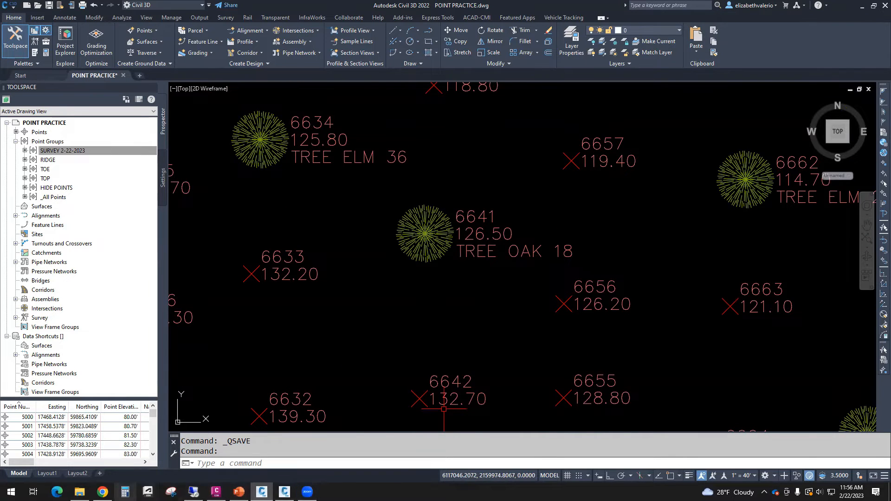
{"action": "left_click", "coordinate": [103, 493]}
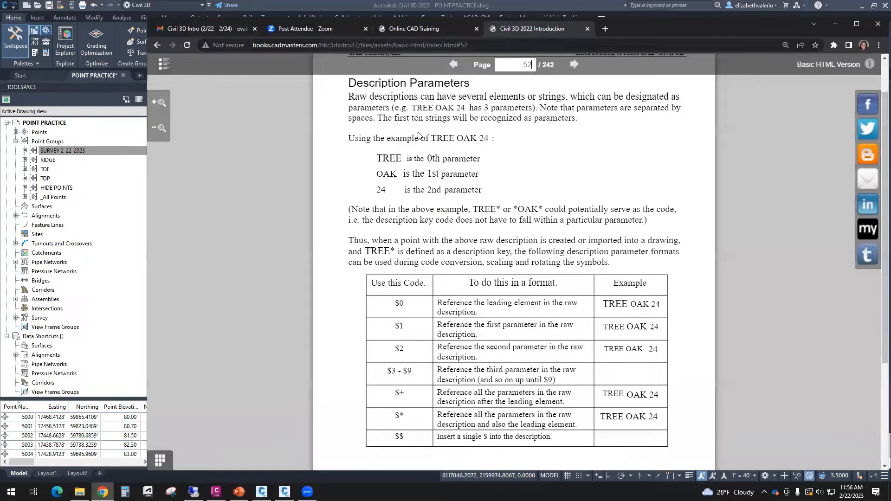
{"action": "left_click_drag", "start_coordinate": [431, 137], "coordinate": [485, 135]}
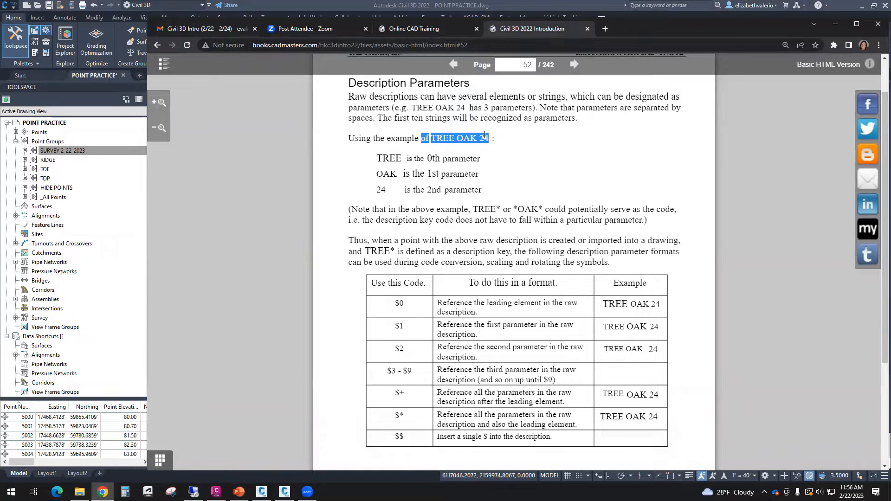
{"action": "left_click", "coordinate": [512, 166]}
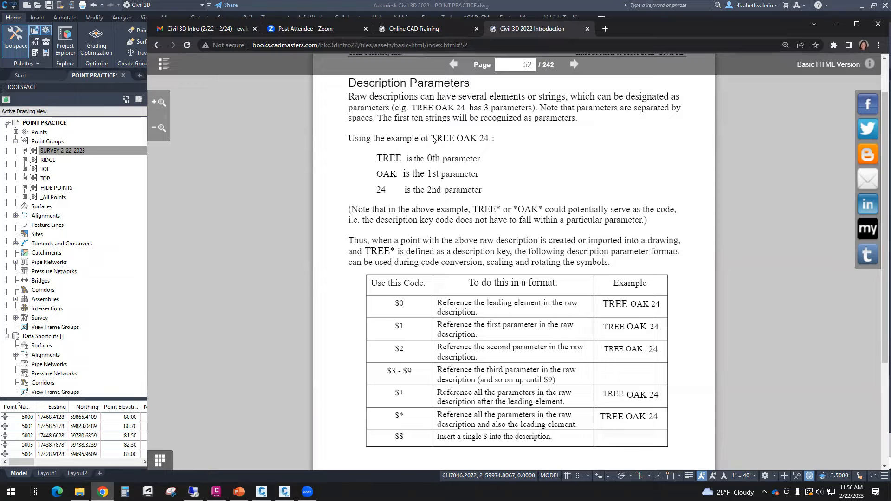
{"action": "scroll", "coordinate": [516, 187], "scroll_direction": "up", "scroll_amount": 3, "text": "ctrl"}
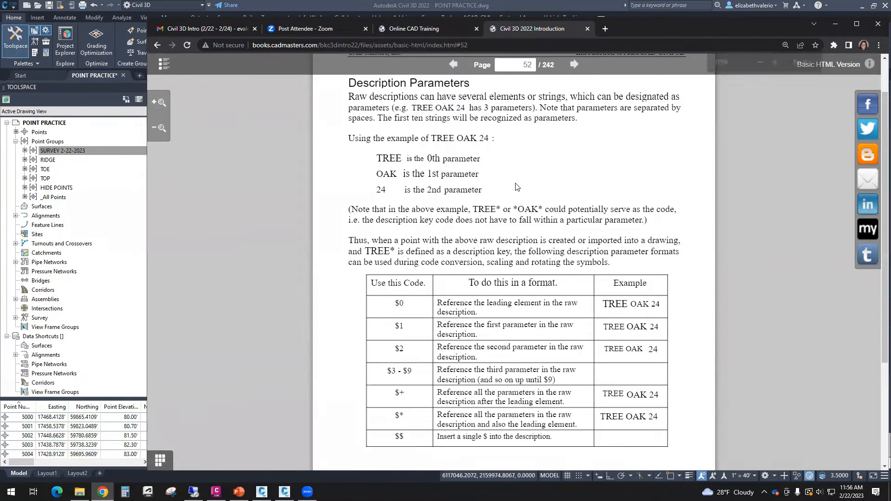
{"action": "left_click_drag", "start_coordinate": [377, 198], "coordinate": [471, 199]}
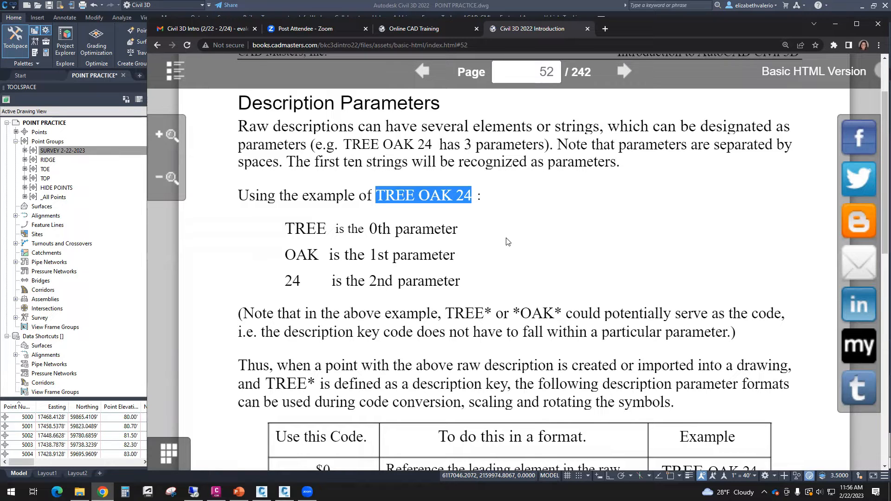
{"action": "left_click_drag", "start_coordinate": [285, 230], "coordinate": [456, 233]}
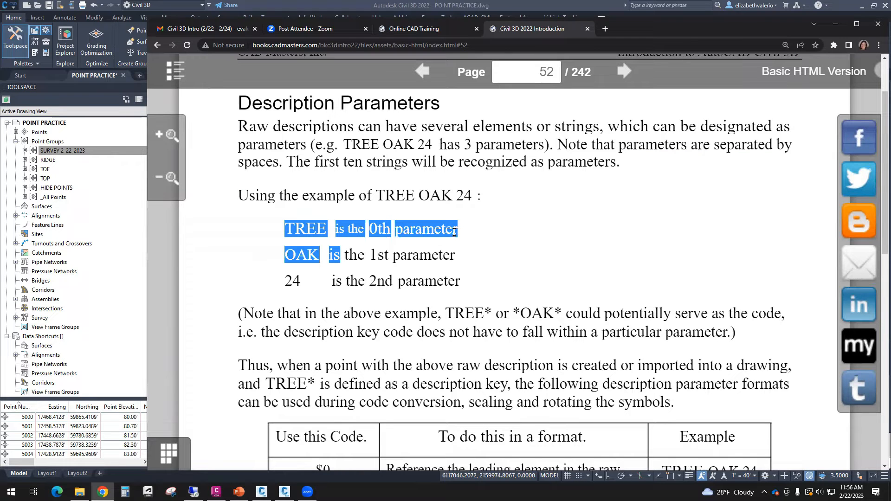
{"action": "left_click", "coordinate": [292, 256]}
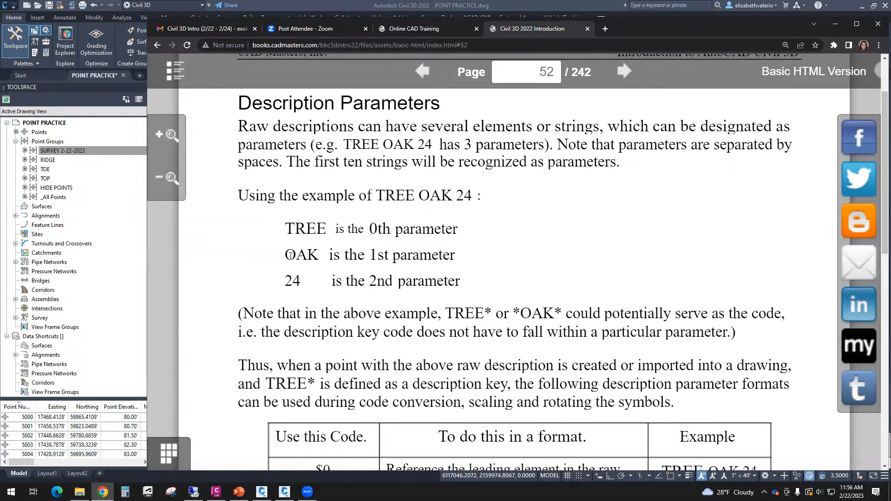
{"action": "left_click_drag", "start_coordinate": [285, 255], "coordinate": [449, 259]}
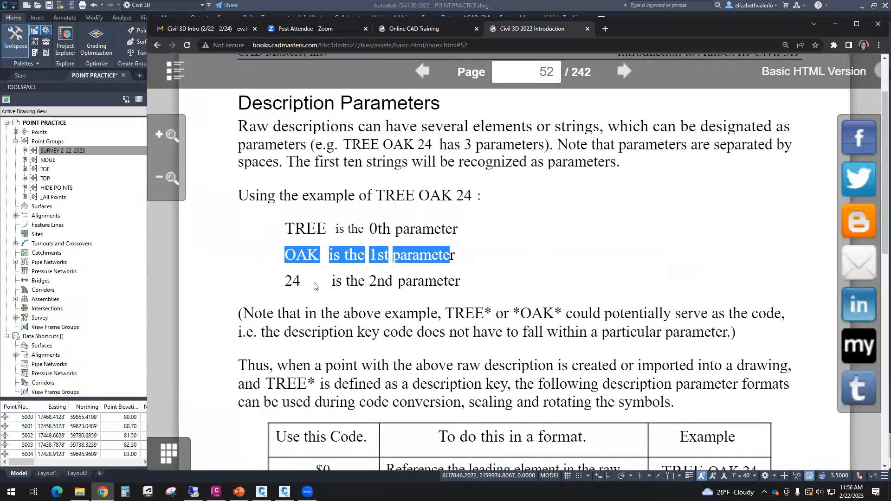
{"action": "left_click_drag", "start_coordinate": [286, 281], "coordinate": [480, 290]}
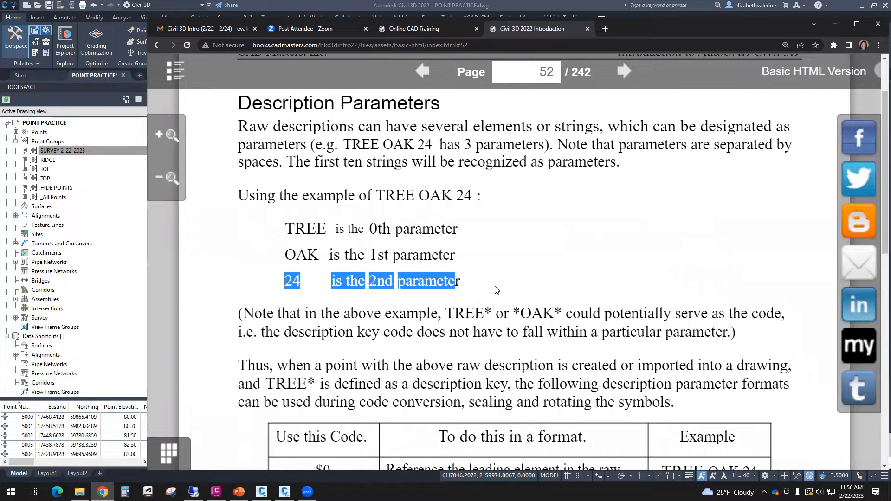
- Highlight TREE and OAK in the manual's example, then switch to Civil 3D to compare them with the tree points' descriptions
{"action": "left_click", "coordinate": [474, 224]}
{"action": "left_click_drag", "start_coordinate": [387, 198], "coordinate": [469, 200]}
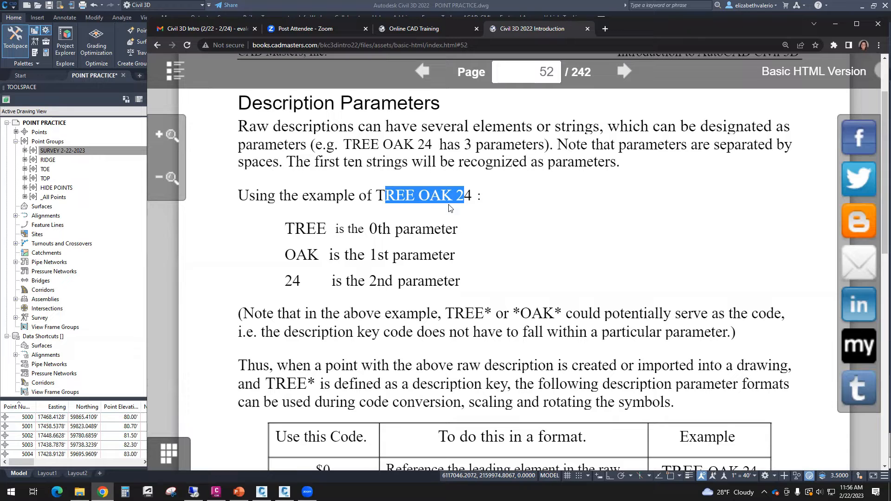
{"action": "left_click", "coordinate": [419, 206]}
{"action": "left_click_drag", "start_coordinate": [415, 195], "coordinate": [380, 192]}
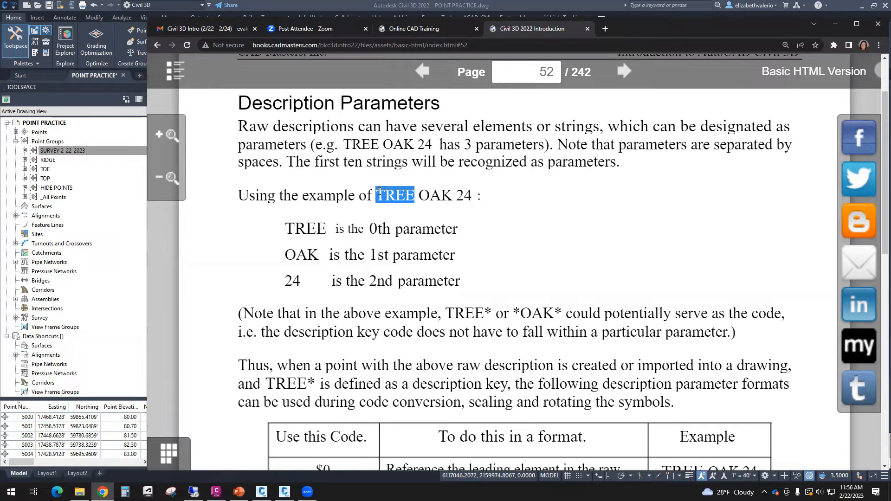
{"action": "left_click_drag", "start_coordinate": [419, 195], "coordinate": [450, 199]}
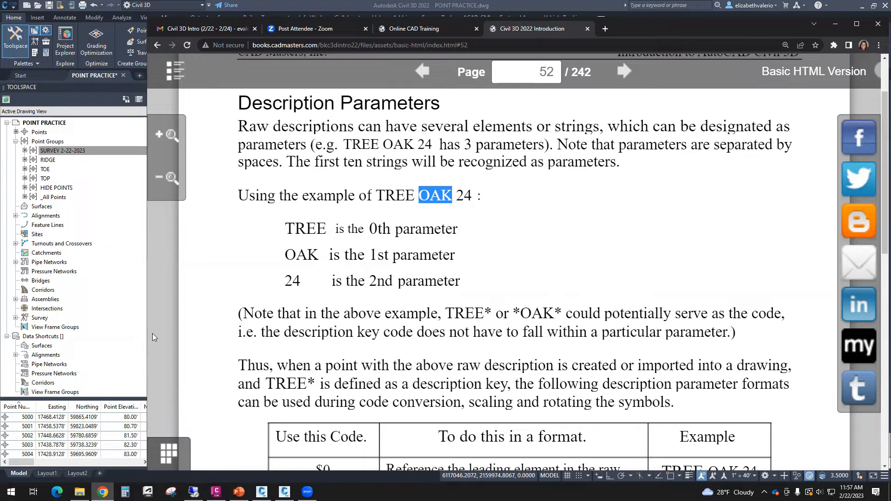
{"action": "left_click", "coordinate": [607, 5]}
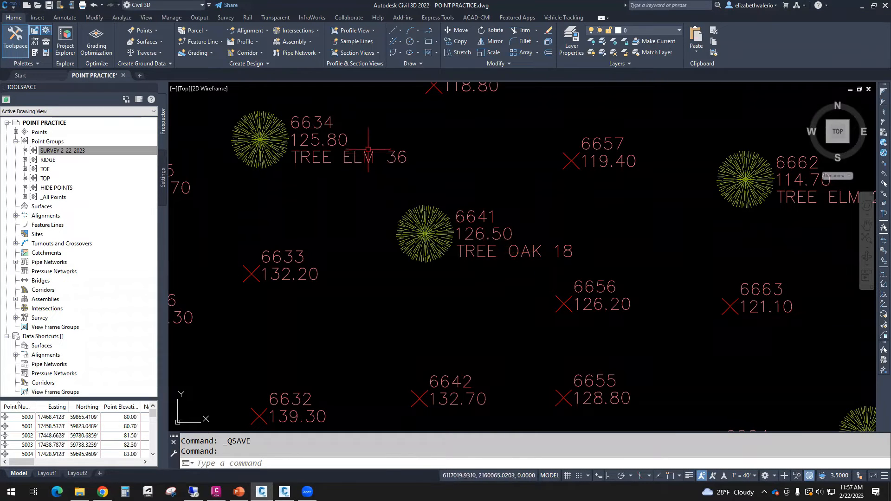
{"action": "scroll", "coordinate": [362, 196], "scroll_direction": "down", "scroll_amount": 2}
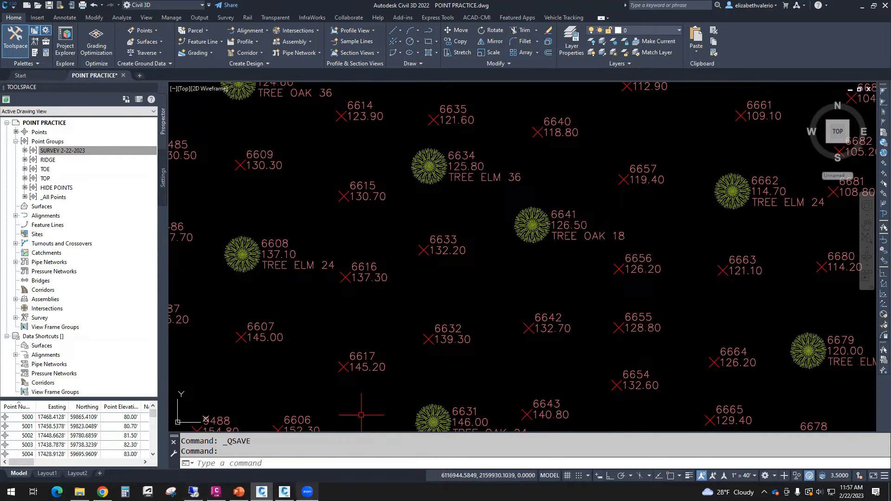
- Return to the manual in Chrome, highlight the 1st parameter and the 24 in the example, and switch back to the Civil 3D drawing
{"action": "left_click", "coordinate": [102, 492]}
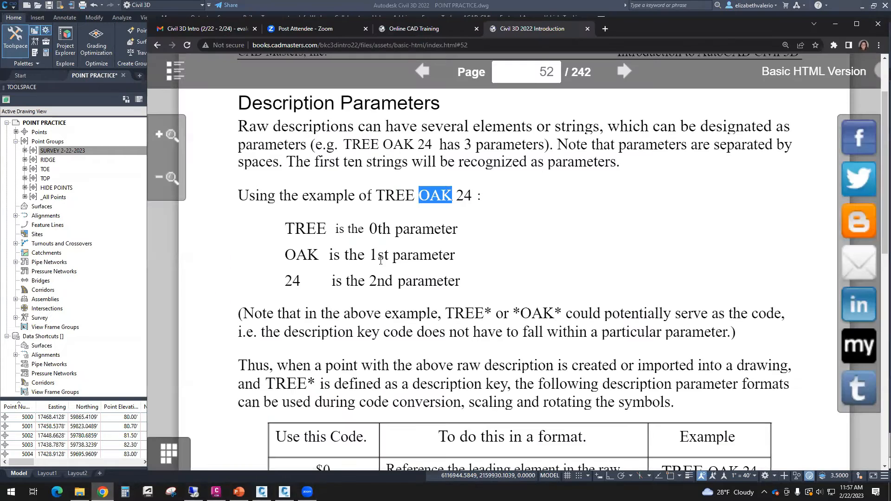
{"action": "left_click_drag", "start_coordinate": [371, 255], "coordinate": [453, 260]}
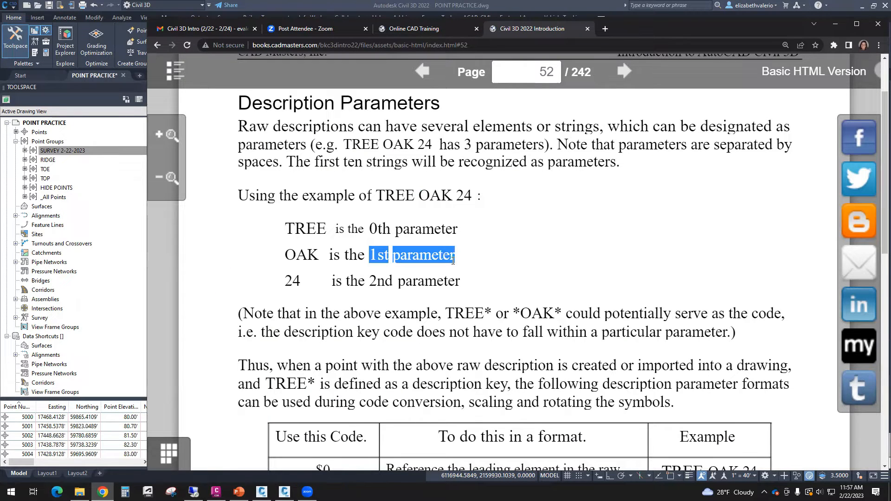
{"action": "left_click", "coordinate": [499, 278]}
{"action": "left_click_drag", "start_coordinate": [458, 194], "coordinate": [470, 199]}
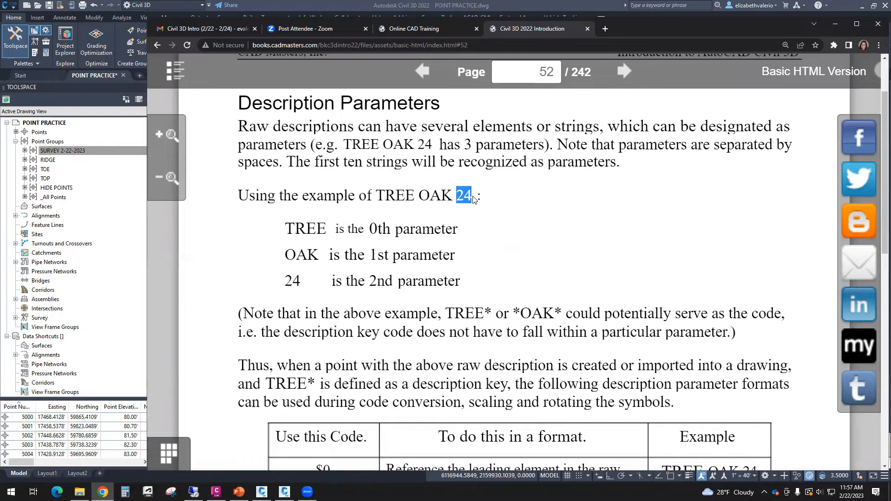
{"action": "left_click", "coordinate": [835, 24]}
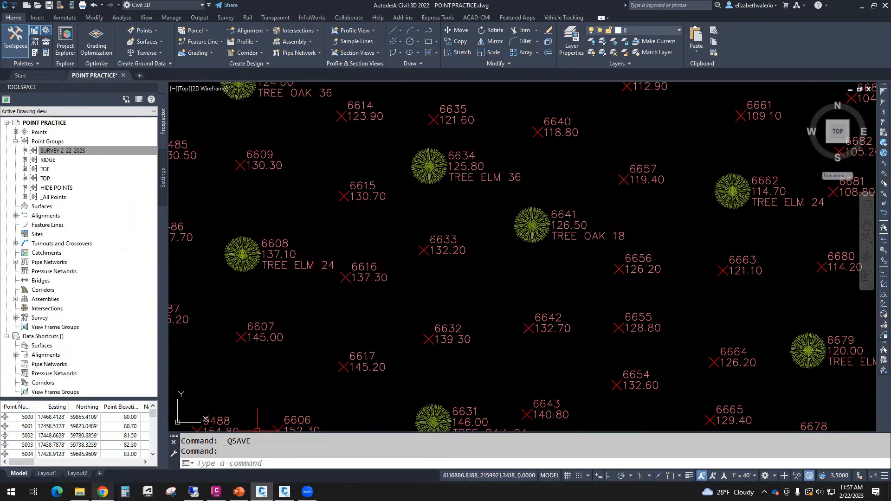
- Reopen the manual in Chrome and examine the 2nd parameter and the $0, $1 and $2 rows of the format code table
{"action": "left_click", "coordinate": [102, 492]}
{"action": "left_click_drag", "start_coordinate": [370, 281], "coordinate": [458, 285]}
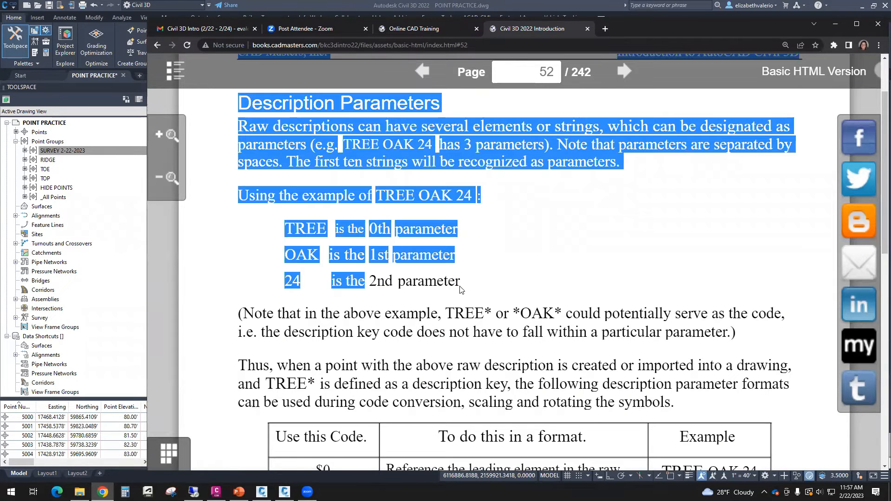
{"action": "left_click", "coordinate": [457, 285]}
{"action": "scroll", "coordinate": [579, 305], "scroll_direction": "down", "scroll_amount": 6}
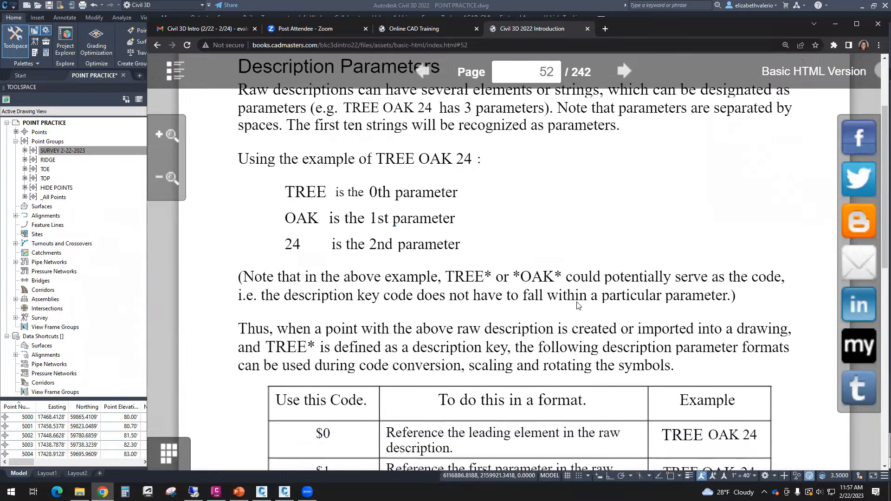
{"action": "scroll", "coordinate": [527, 311], "scroll_direction": "up", "scroll_amount": 2}
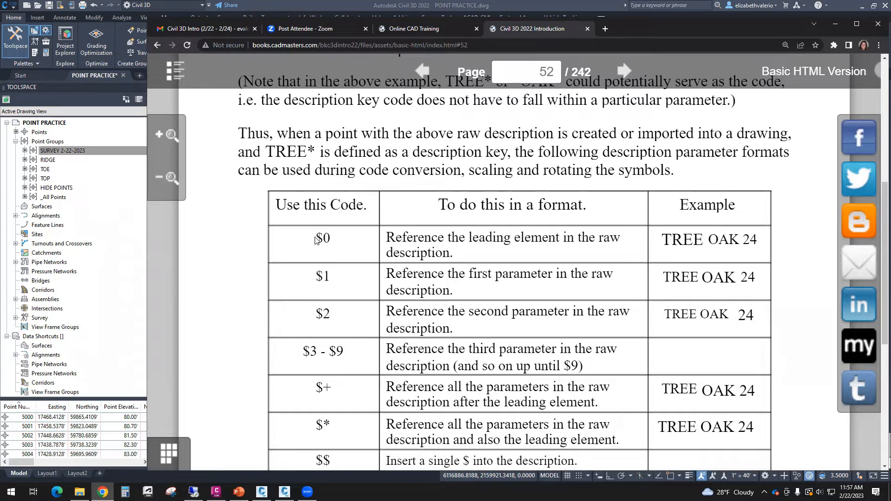
{"action": "left_click_drag", "start_coordinate": [316, 239], "coordinate": [329, 239]}
{"action": "left_click_drag", "start_coordinate": [316, 277], "coordinate": [329, 279]}
{"action": "left_click_drag", "start_coordinate": [320, 315], "coordinate": [328, 317]}
{"action": "left_click_drag", "start_coordinate": [318, 238], "coordinate": [329, 314]}
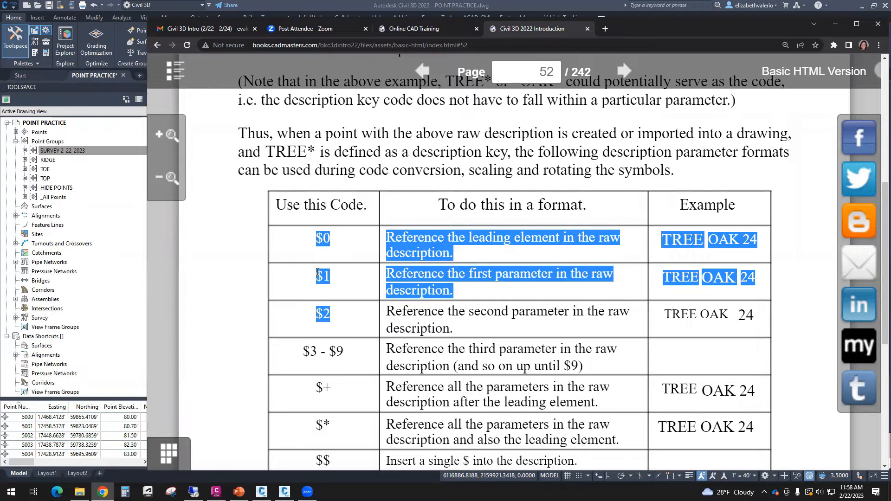
{"action": "left_click", "coordinate": [351, 321]}
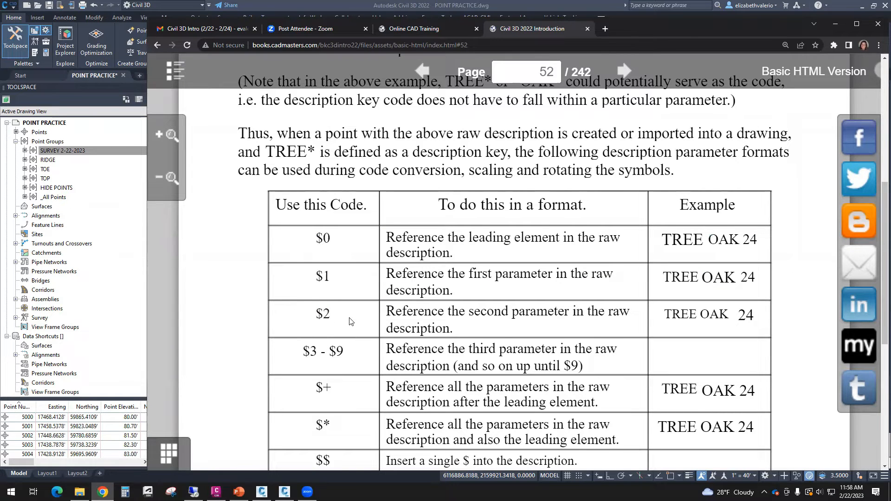
- Advance the manual to page 54 and capture a screen snip of the description key table in Figure 3.17
{"action": "left_click", "coordinate": [624, 71]}
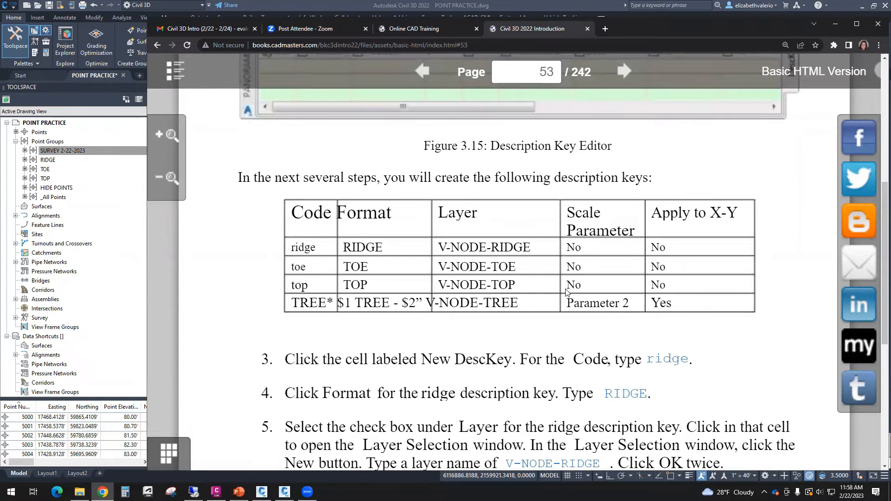
{"action": "scroll", "coordinate": [567, 289], "scroll_direction": "down", "scroll_amount": 6}
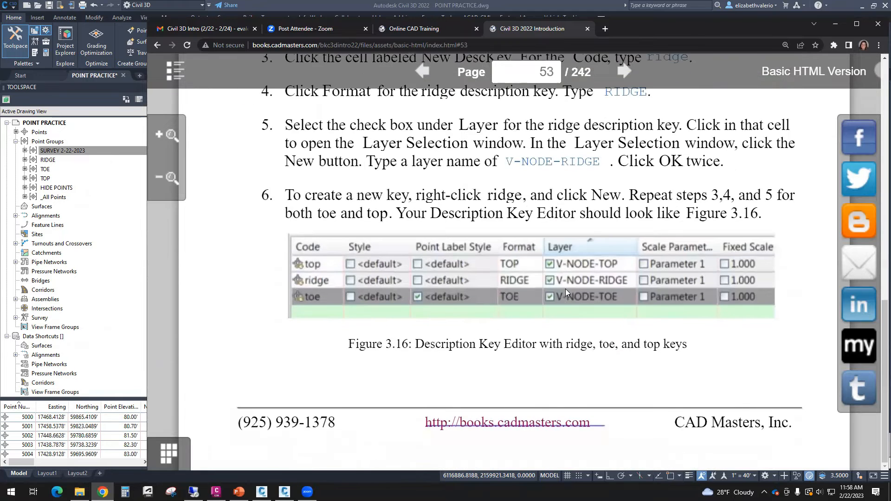
{"action": "left_click", "coordinate": [625, 72]}
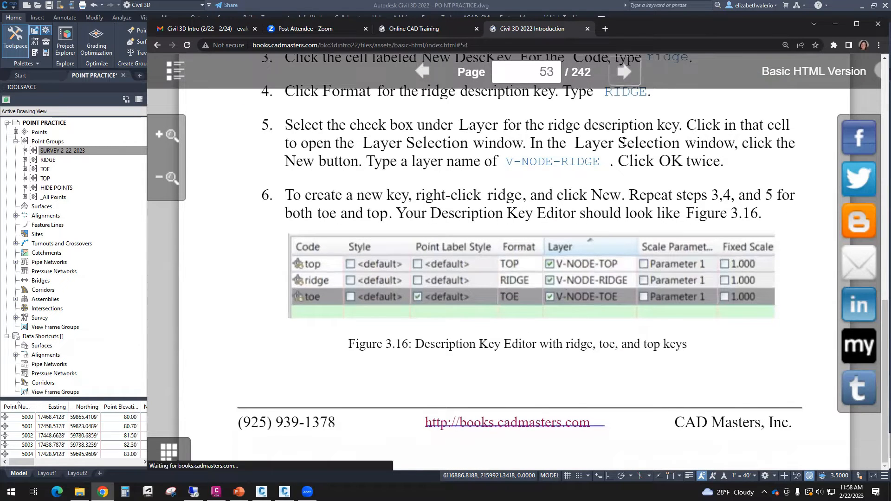
{"action": "scroll", "coordinate": [638, 282], "scroll_direction": "up", "scroll_amount": 5}
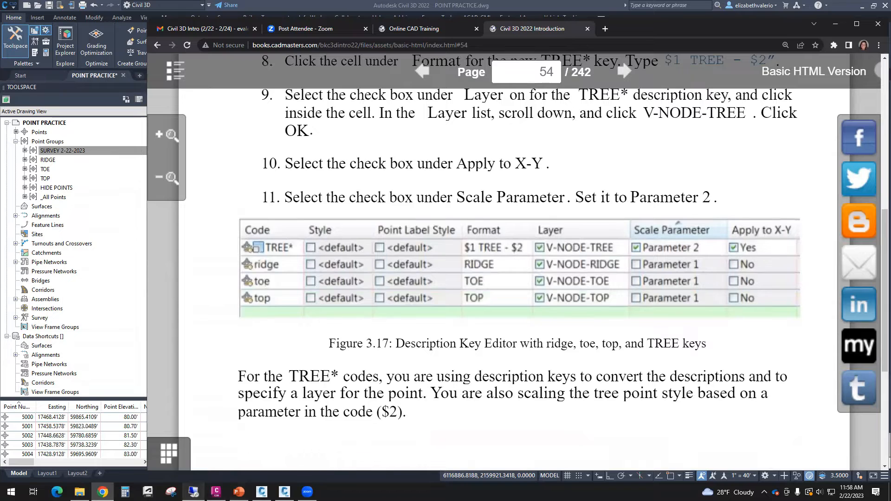
{"action": "left_click", "coordinate": [171, 492]}
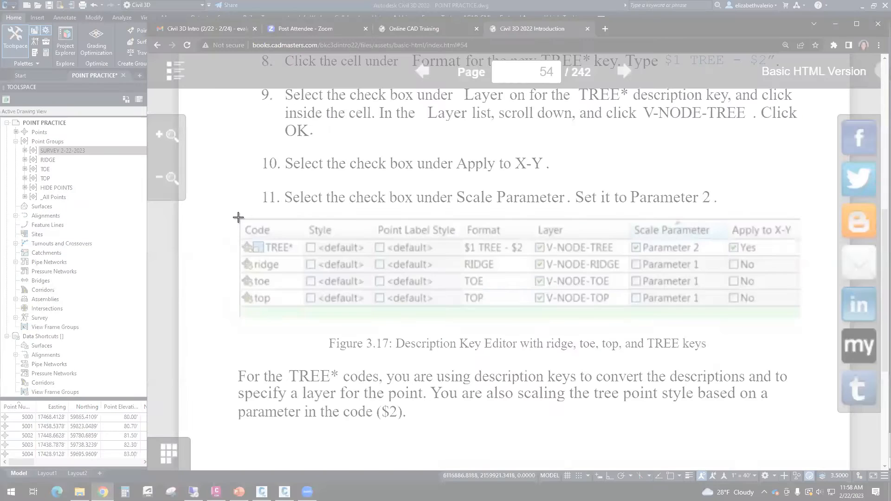
{"action": "left_click_drag", "start_coordinate": [238, 218], "coordinate": [801, 318]}
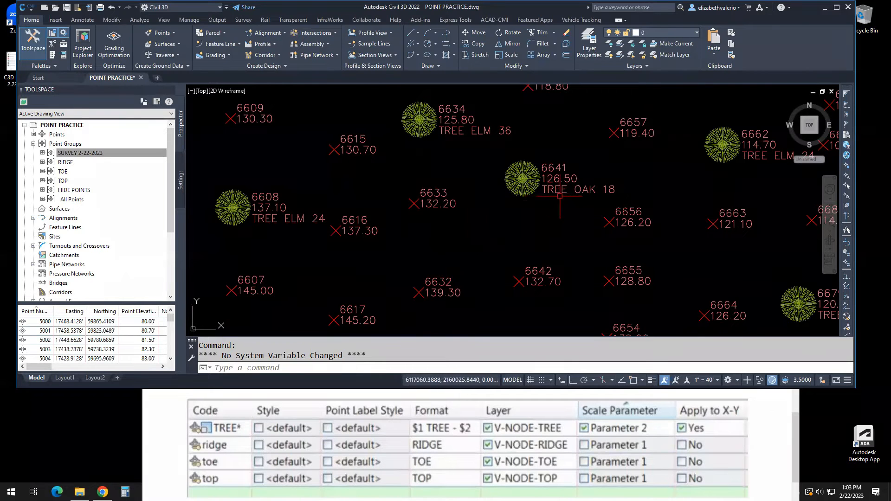
- Select the TREE OAK 18 point in the Civil 3D drawing and examine its description alongside the surrounding tree points
{"action": "scroll", "coordinate": [559, 196], "scroll_direction": "up", "scroll_amount": 2}
{"action": "left_click", "coordinate": [472, 206]}
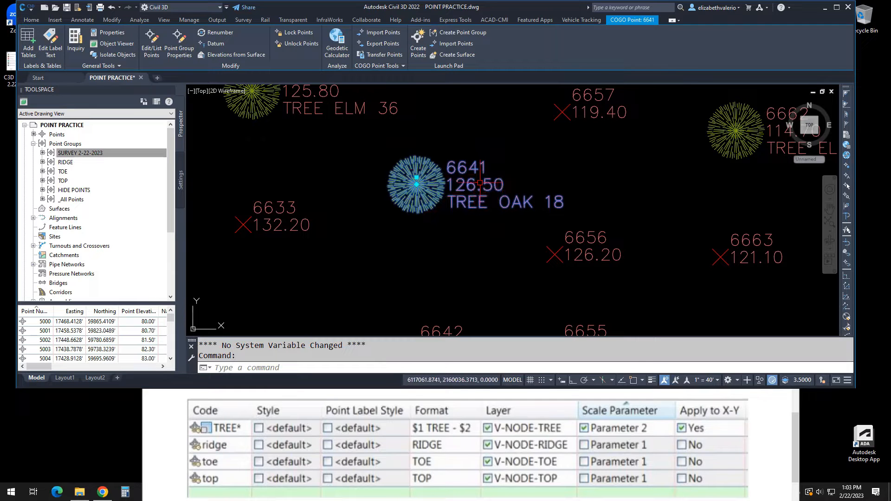
{"action": "mouse_move", "coordinate": [473, 207]}
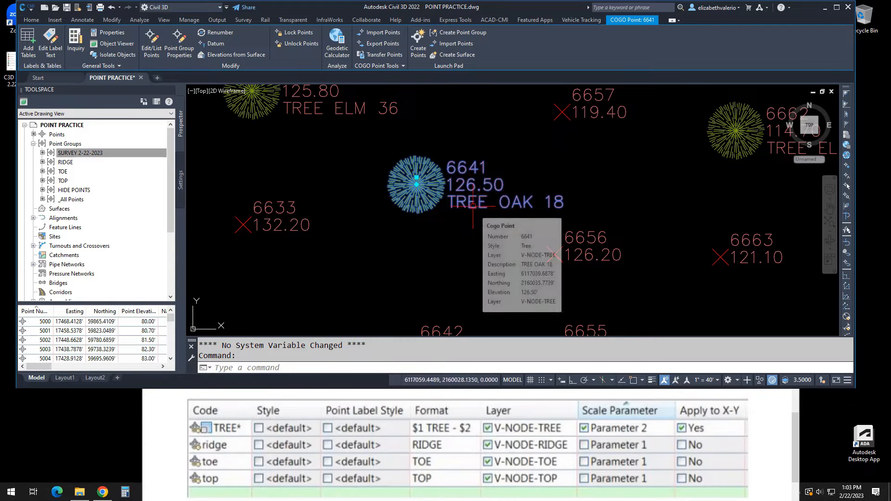
{"action": "scroll", "coordinate": [473, 206], "scroll_direction": "down", "scroll_amount": 6}
{"action": "middle_click_drag", "start_coordinate": [473, 207], "coordinate": [535, 190]}
{"action": "scroll", "coordinate": [535, 190], "scroll_direction": "up", "scroll_amount": 2}
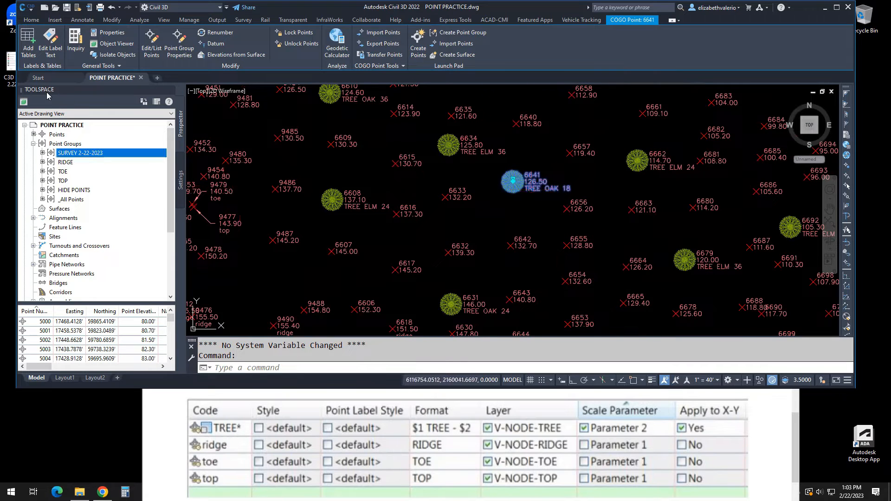
- Expand the drawing's point settings down to the description key sets and list the keys in the Civil 3D set
{"action": "left_click", "coordinate": [181, 177]}
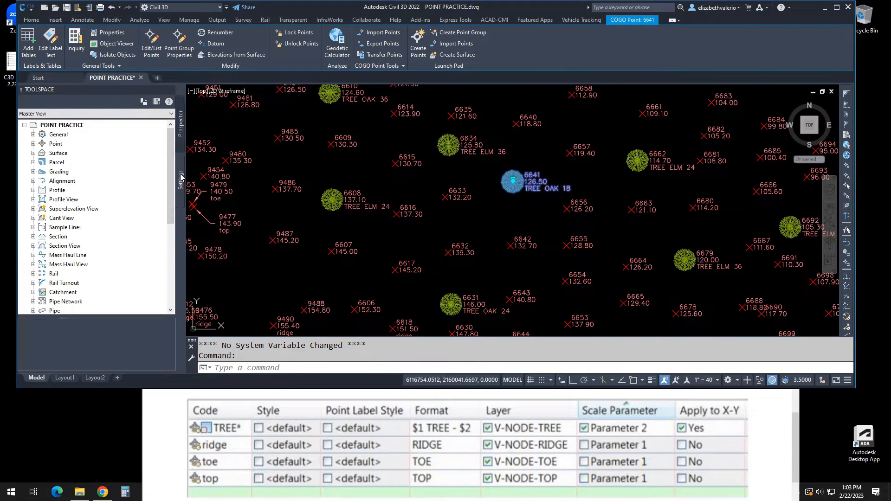
{"action": "left_click", "coordinate": [33, 144]}
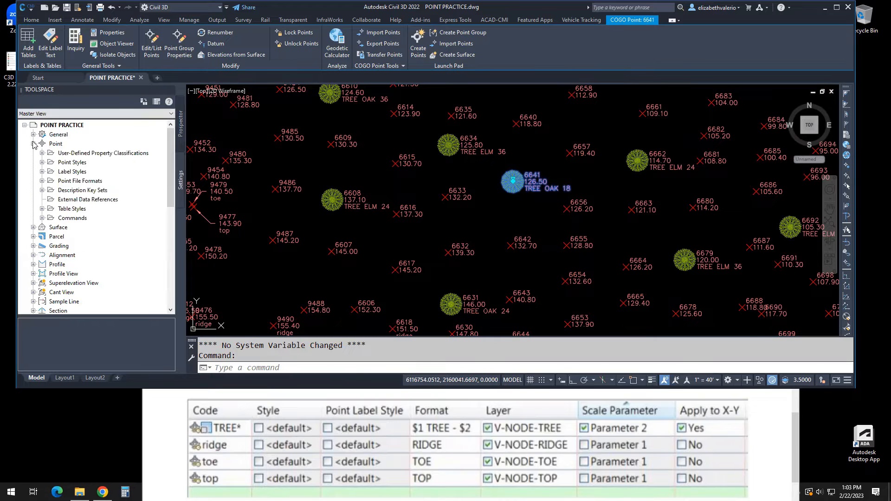
{"action": "left_click", "coordinate": [85, 194]}
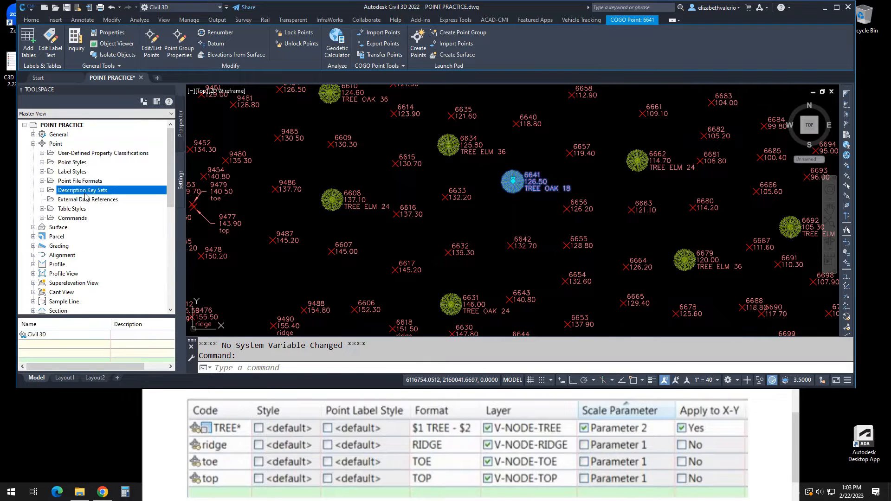
{"action": "left_click", "coordinate": [42, 190]}
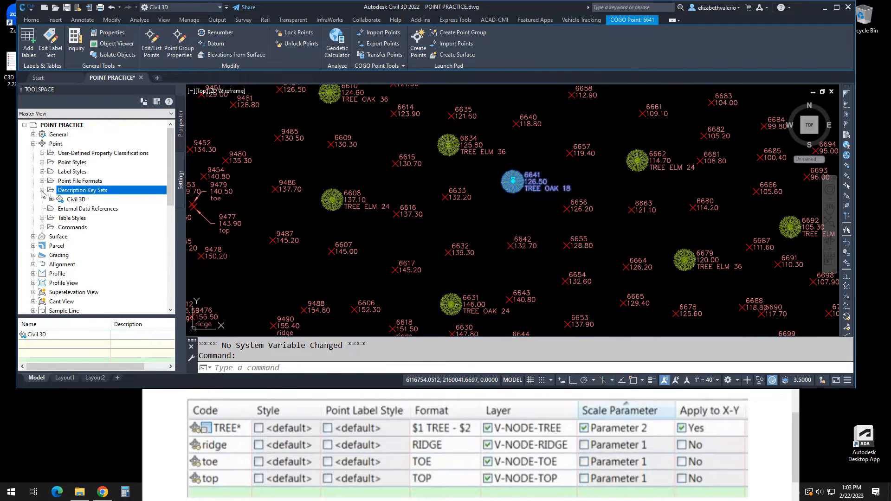
{"action": "left_click", "coordinate": [73, 201]}
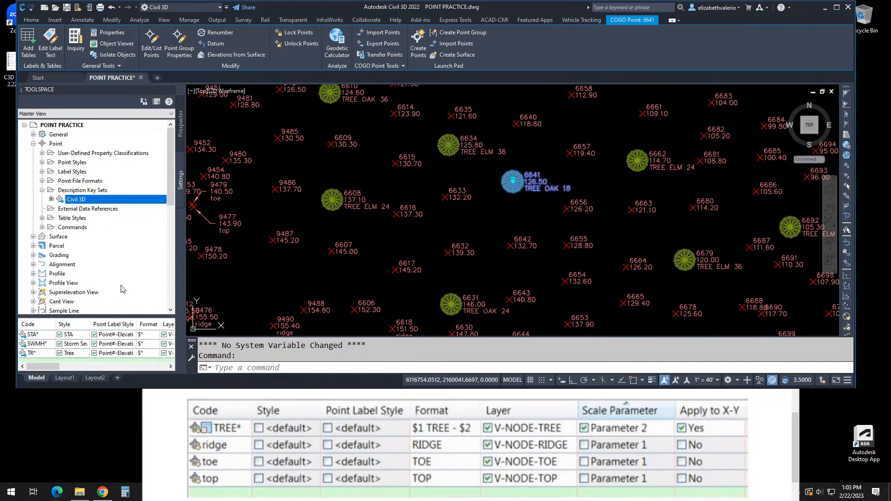
- Open the Civil 3D description key set for editing and close the Point Editor table that shares its window
{"action": "left_click", "coordinate": [80, 190]}
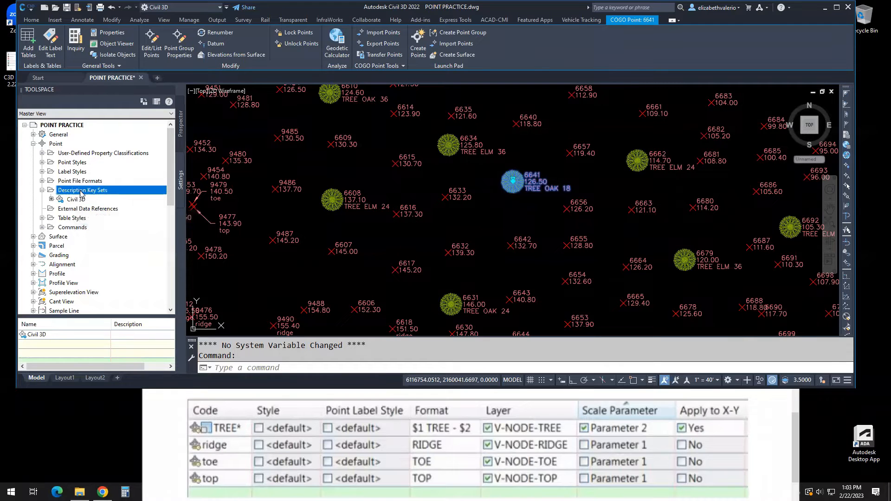
{"action": "right_click", "coordinate": [82, 191]}
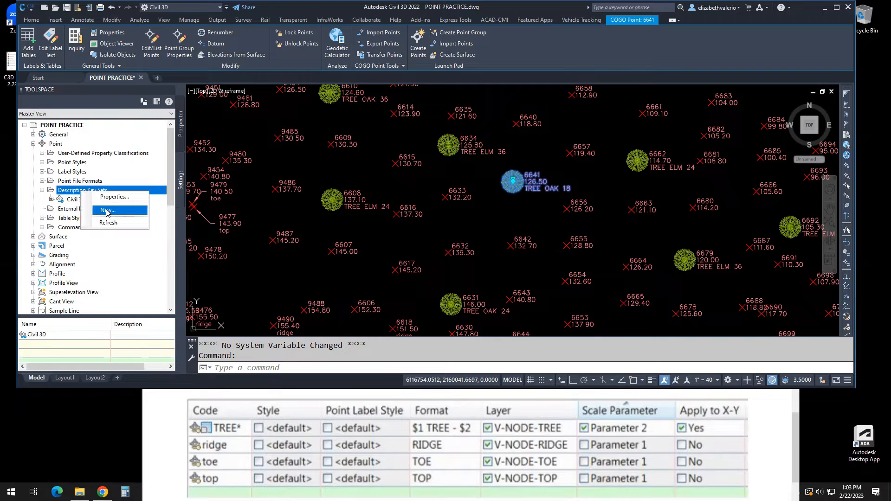
{"action": "left_click", "coordinate": [73, 201]}
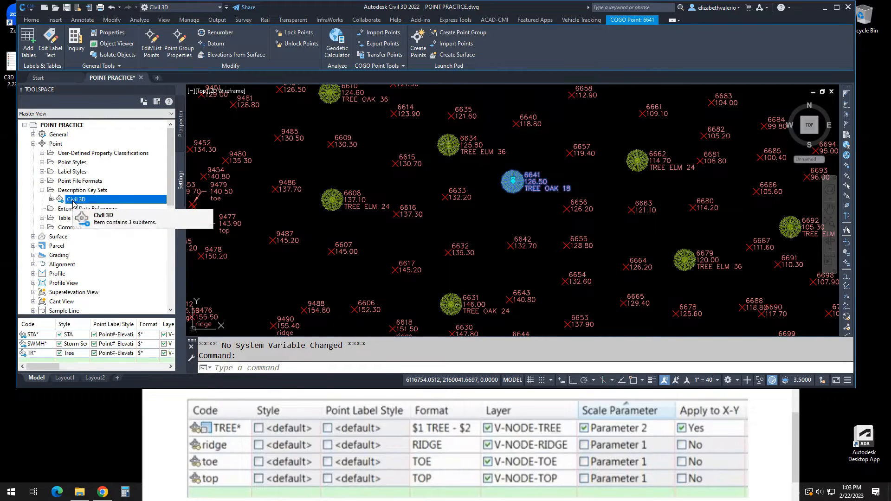
{"action": "right_click", "coordinate": [73, 202]}
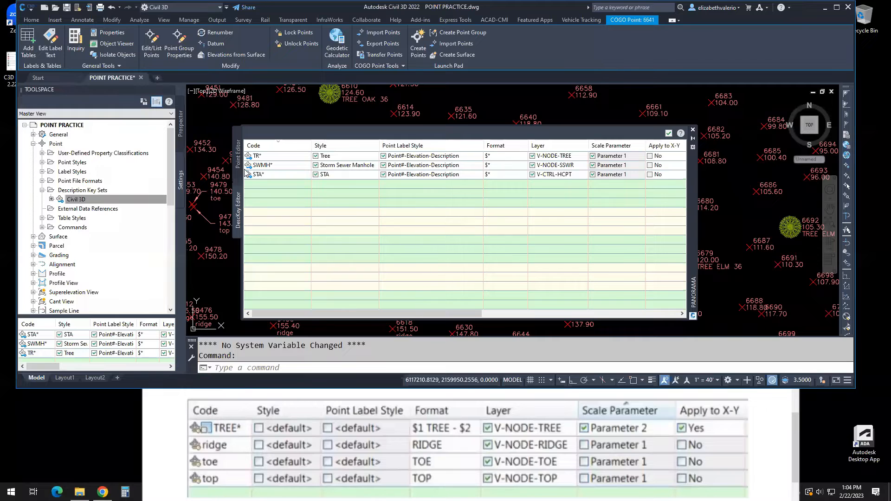
{"action": "left_click", "coordinate": [239, 150]}
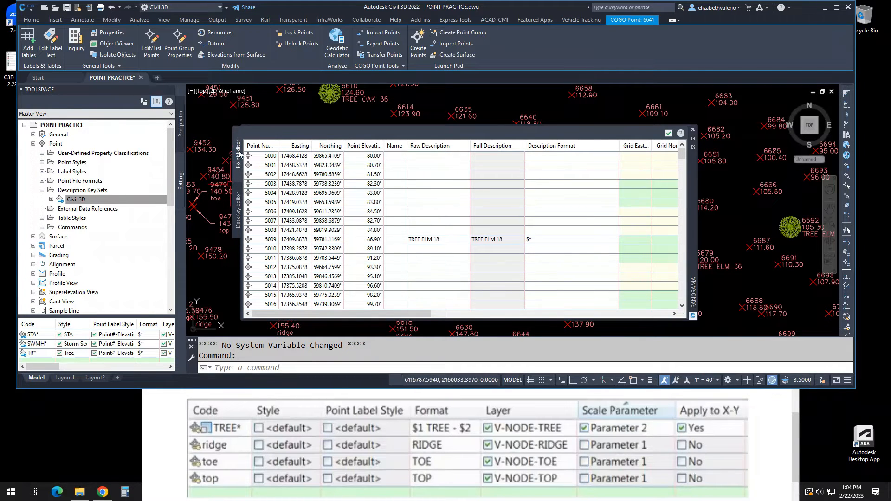
{"action": "left_click", "coordinate": [669, 134]}
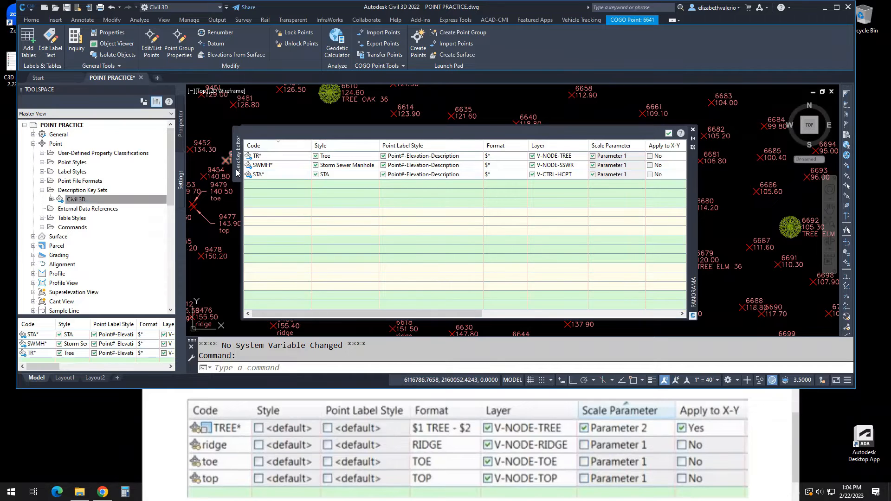
- Examine the TR*, SWMH* and STA* rows of the description key table, including their styles and label styles
{"action": "left_click", "coordinate": [276, 153]}
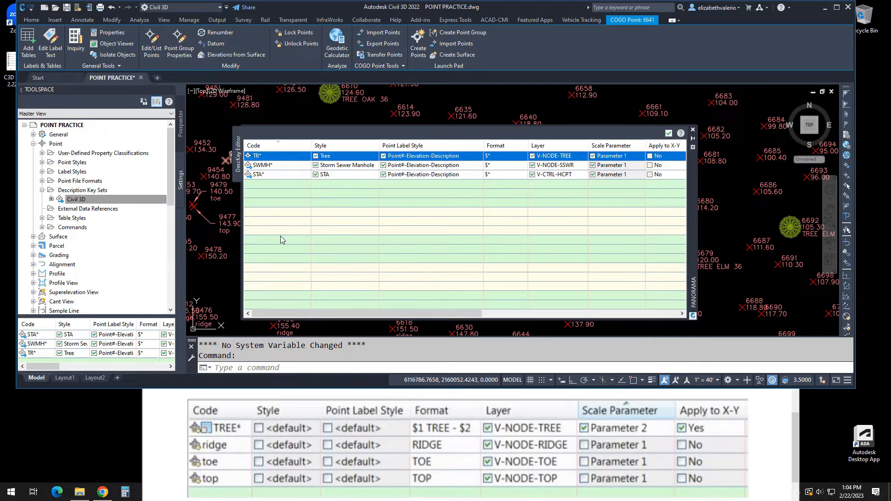
{"action": "key", "text": "Down"}
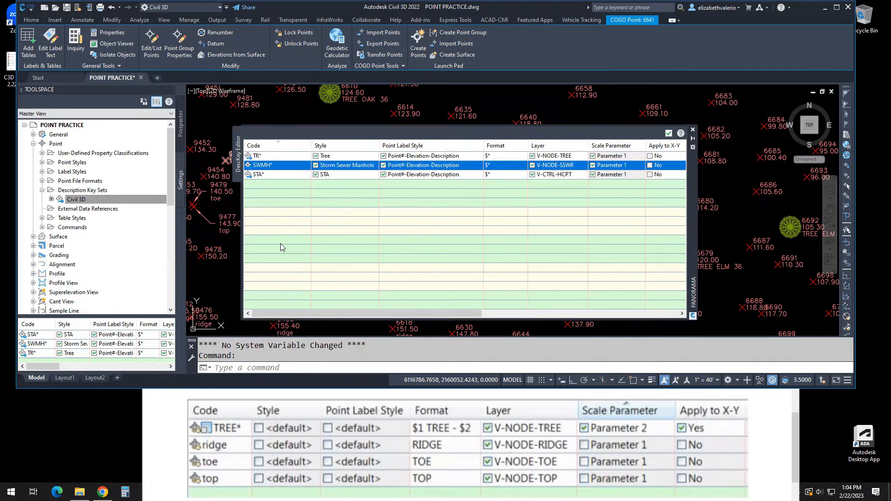
{"action": "key", "text": "Down"}
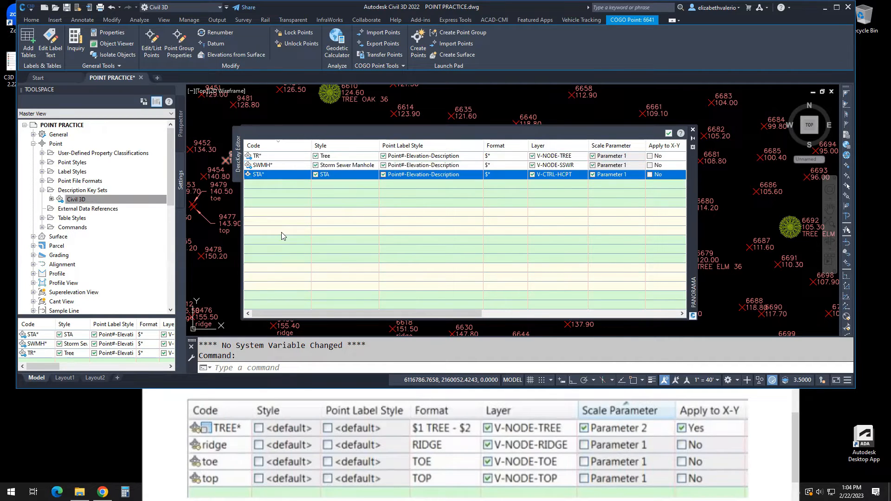
{"action": "left_click", "coordinate": [270, 166]}
{"action": "left_click", "coordinate": [268, 176]}
{"action": "left_click", "coordinate": [271, 167]}
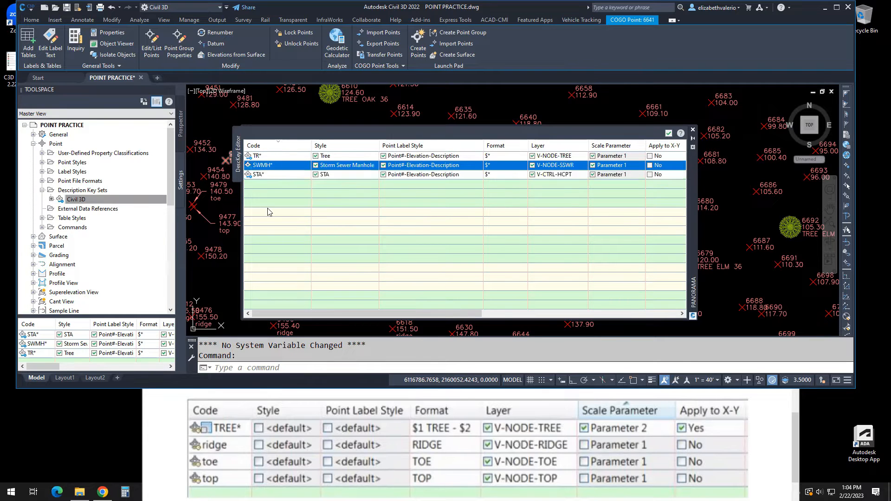
{"action": "left_click", "coordinate": [261, 156]}
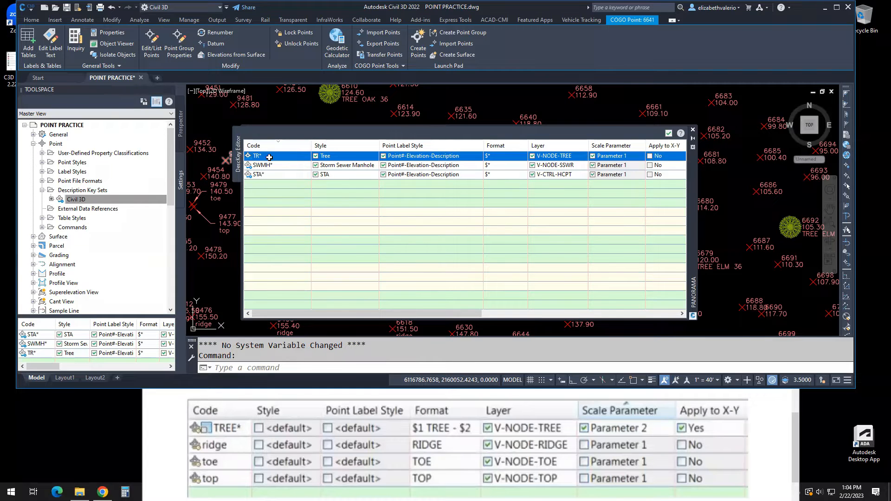
{"action": "mouse_move", "coordinate": [270, 157]}
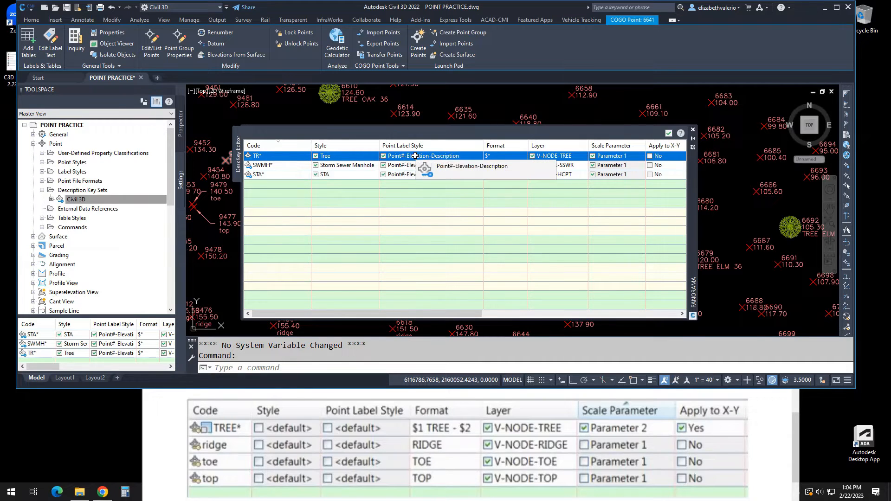
- Set the format of the TR* description key to $1 TREE - $2"
{"action": "left_click", "coordinate": [501, 156]}
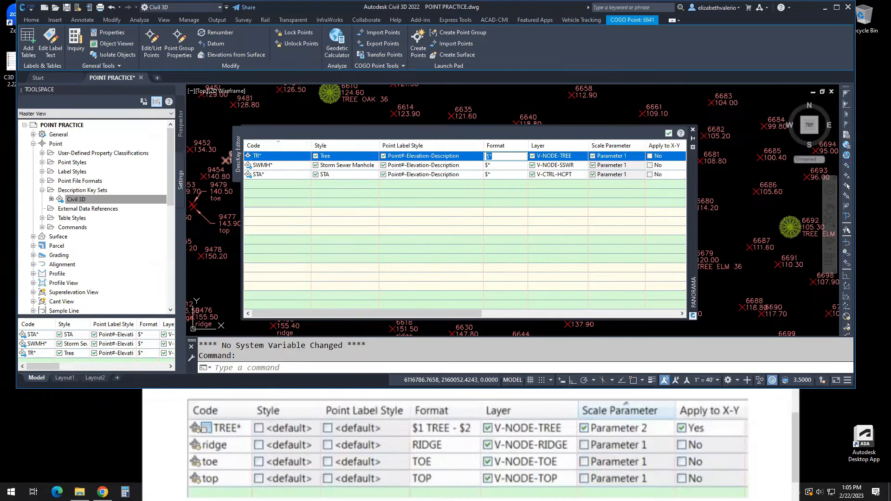
{"action": "key", "text": "Escape"}
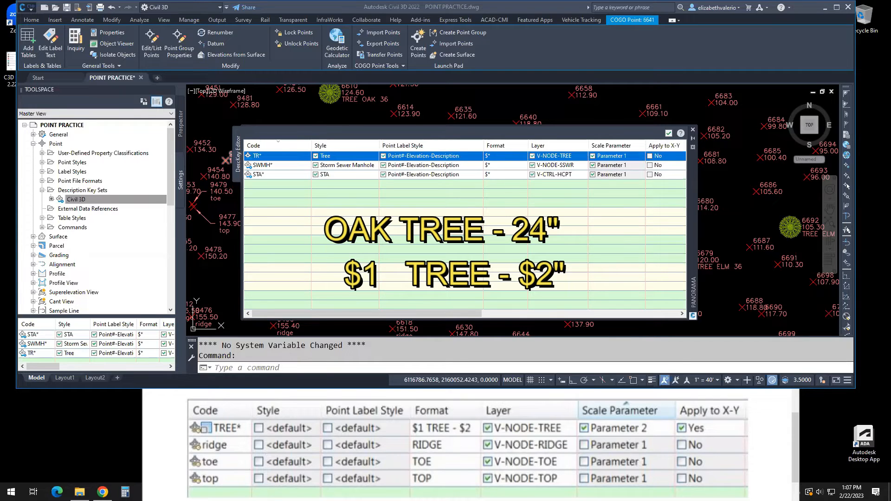
{"action": "left_click", "coordinate": [501, 156]}
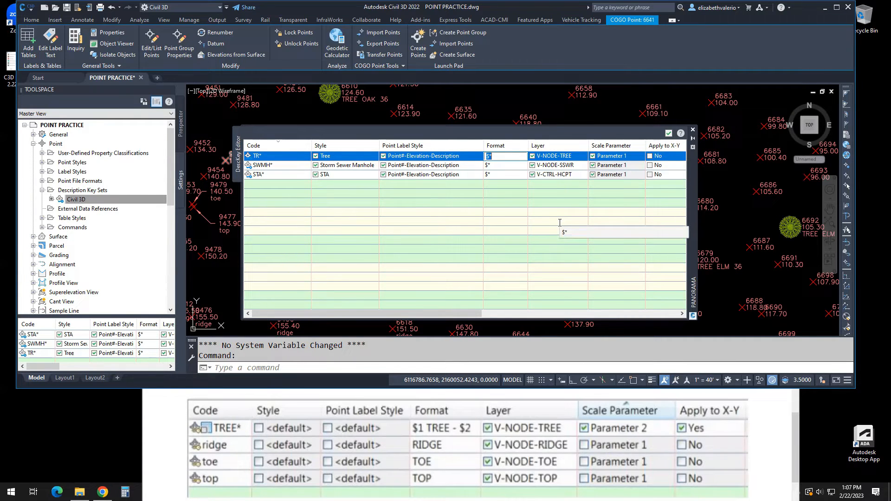
{"action": "type", "text": "$1 TREE - $2"}
{"action": "left_click", "coordinate": [560, 218]}
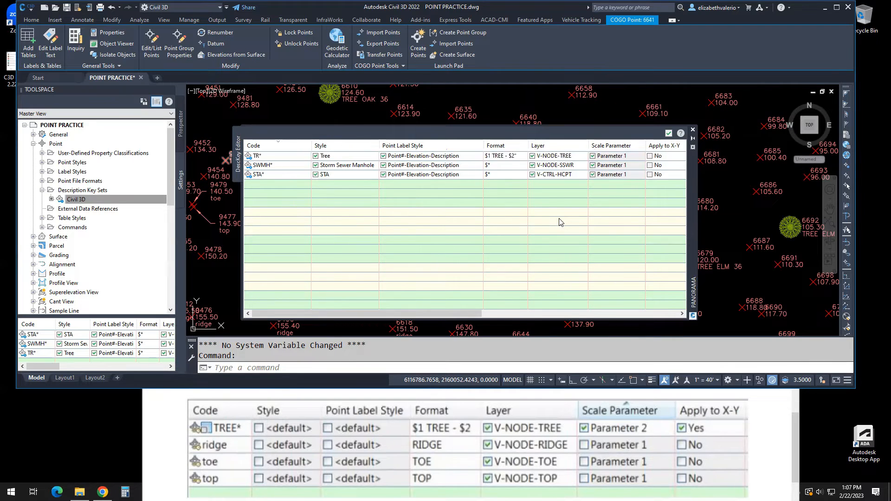
- Widen the key editor, enable Apply to X-Y for the TR* key and set its scale parameter to Parameter 2
{"action": "left_click", "coordinate": [508, 155]}
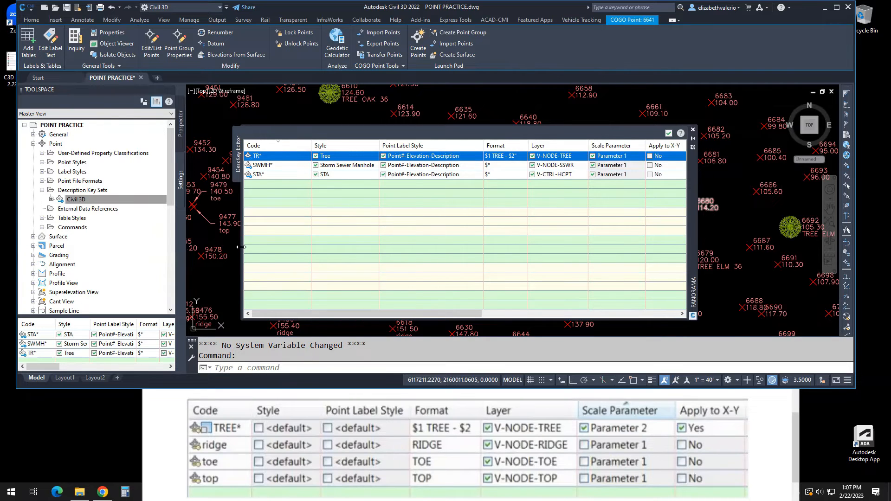
{"action": "left_click_drag", "start_coordinate": [241, 247], "coordinate": [130, 247]}
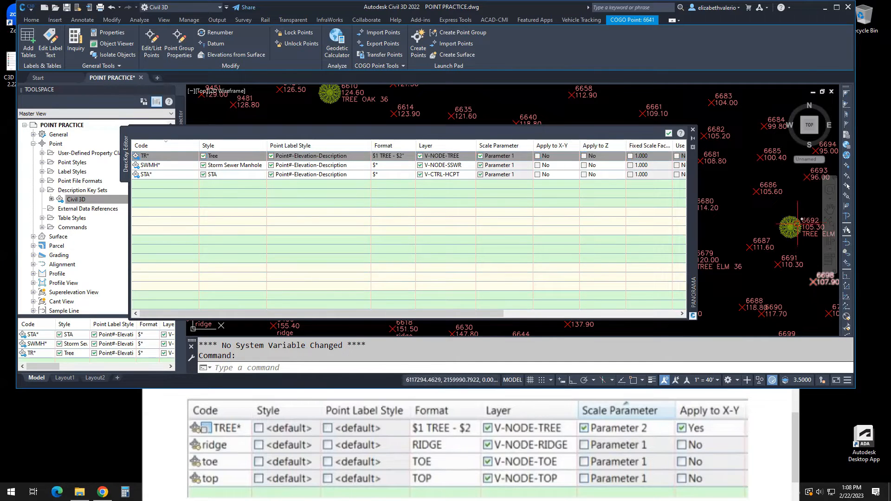
{"action": "left_click", "coordinate": [538, 156]}
{"action": "left_click", "coordinate": [500, 157]}
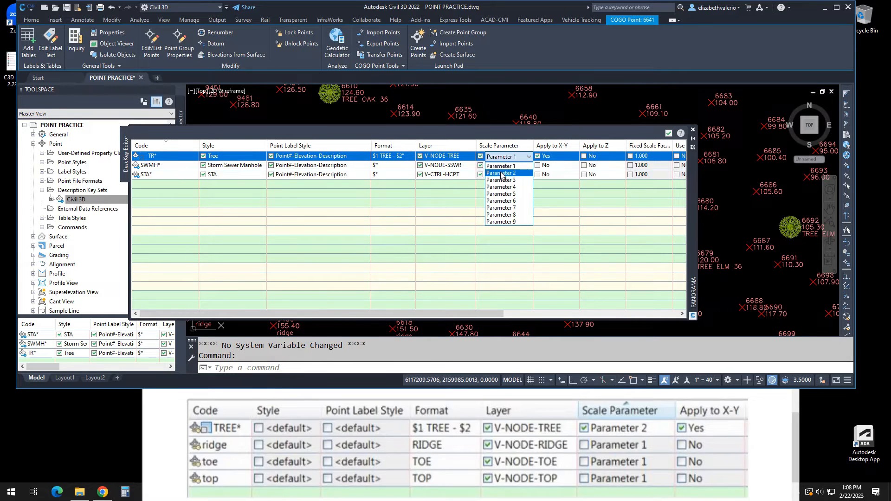
{"action": "left_click", "coordinate": [501, 174]}
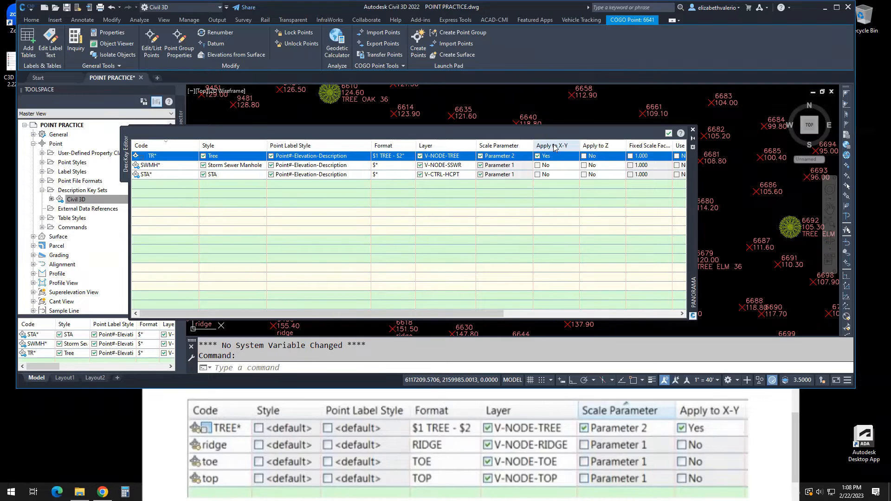
{"action": "mouse_move", "coordinate": [553, 146]}
{"action": "left_mouse_down"}
{"action": "mouse_move", "coordinate": [645, 148]}
{"action": "mouse_move", "coordinate": [524, 146]}
{"action": "mouse_move", "coordinate": [537, 147]}
{"action": "left_mouse_up"}
- Close the description key editor, deselect the TREE OAK 18 point and review the tree points in the drawing
{"action": "left_click", "coordinate": [694, 131]}
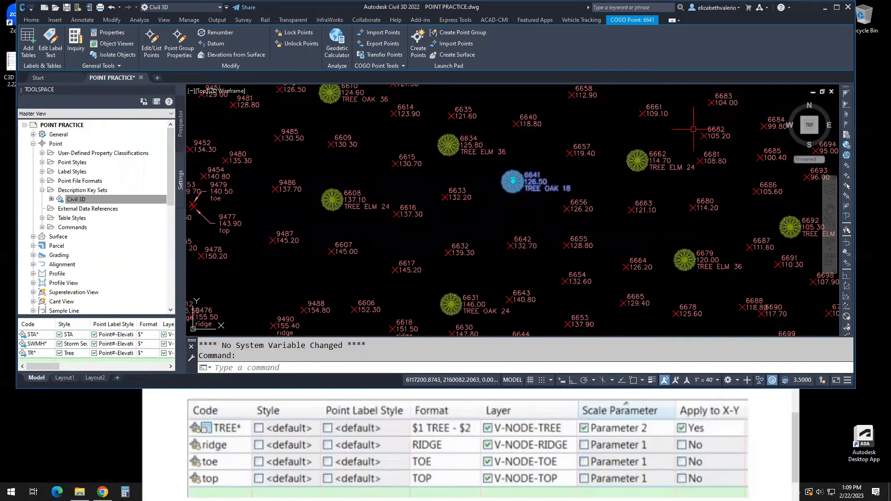
{"action": "key", "text": "Escape"}
{"action": "key", "text": "Escape"}
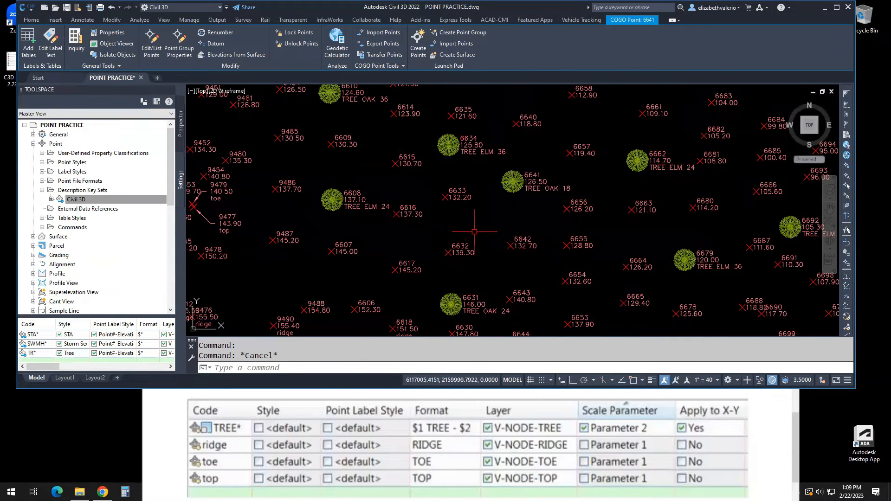
{"action": "scroll", "coordinate": [490, 203], "scroll_direction": "down", "scroll_amount": 3}
{"action": "scroll", "coordinate": [574, 177], "scroll_direction": "down", "scroll_amount": 4}
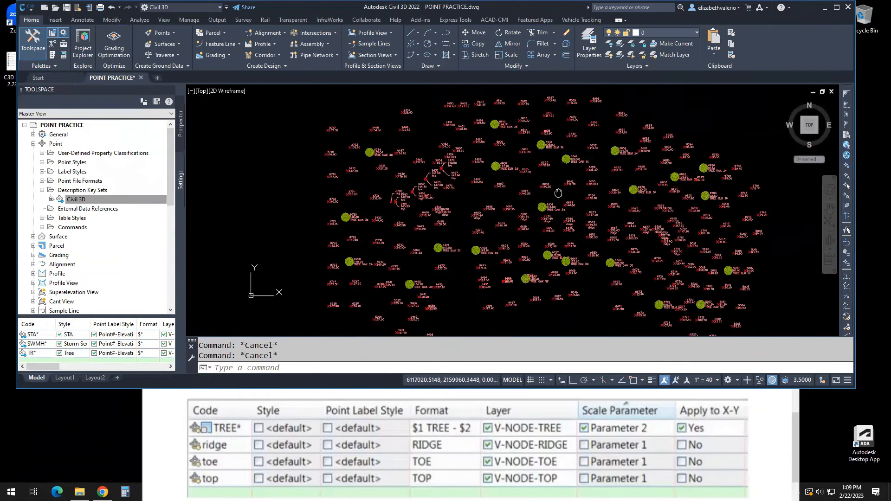
{"action": "scroll", "coordinate": [575, 177], "scroll_direction": "up", "scroll_amount": 5}
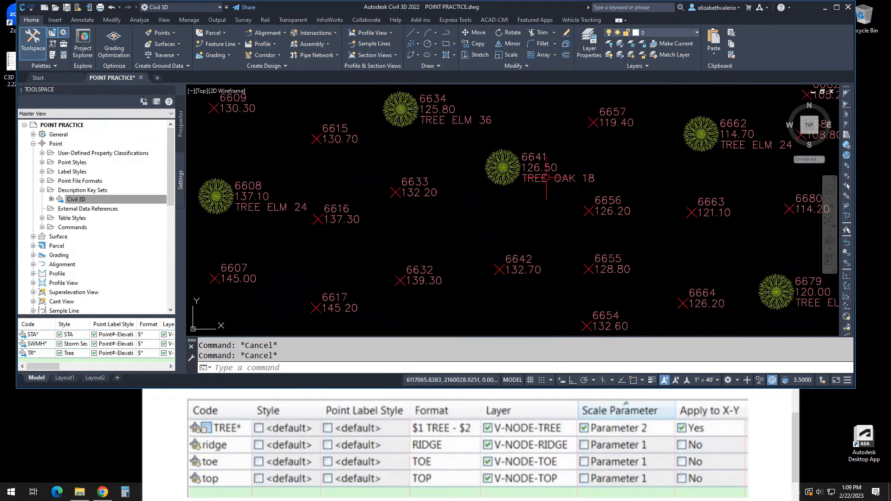
{"action": "scroll", "coordinate": [566, 213], "scroll_direction": "down", "scroll_amount": 2}
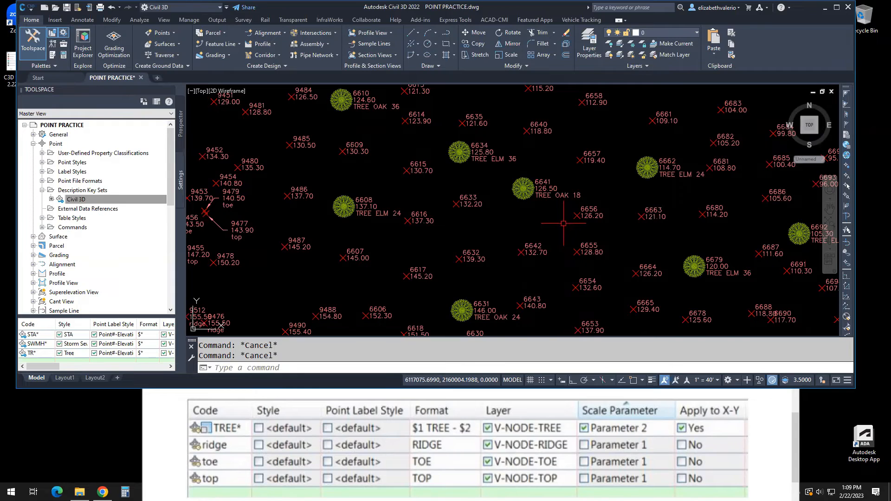
{"action": "scroll", "coordinate": [562, 223], "scroll_direction": "down", "scroll_amount": 5}
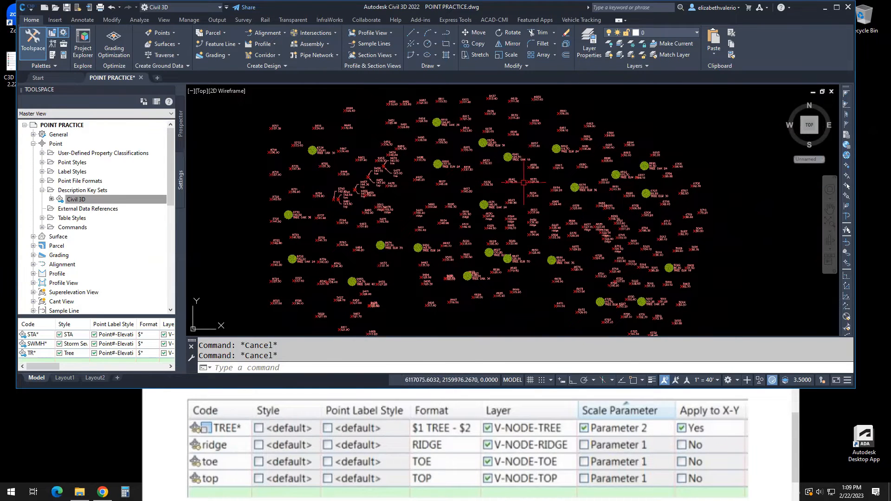
- Apply the description keys to the _All Points point group
{"action": "left_click", "coordinate": [181, 123]}
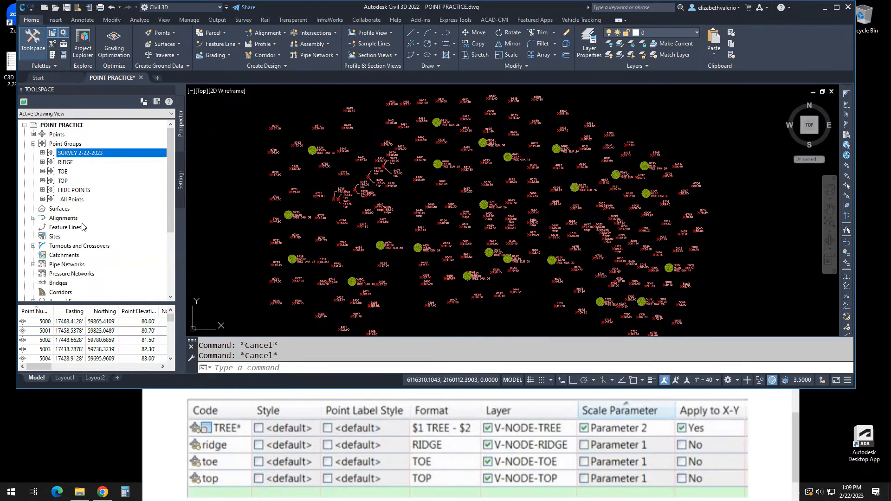
{"action": "left_click", "coordinate": [65, 200]}
{"action": "right_click", "coordinate": [76, 201]}
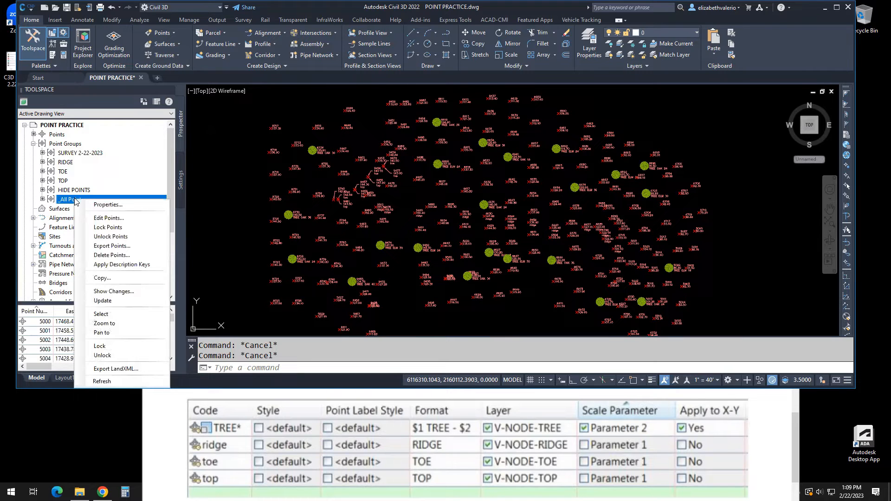
{"action": "left_click", "coordinate": [121, 264]}
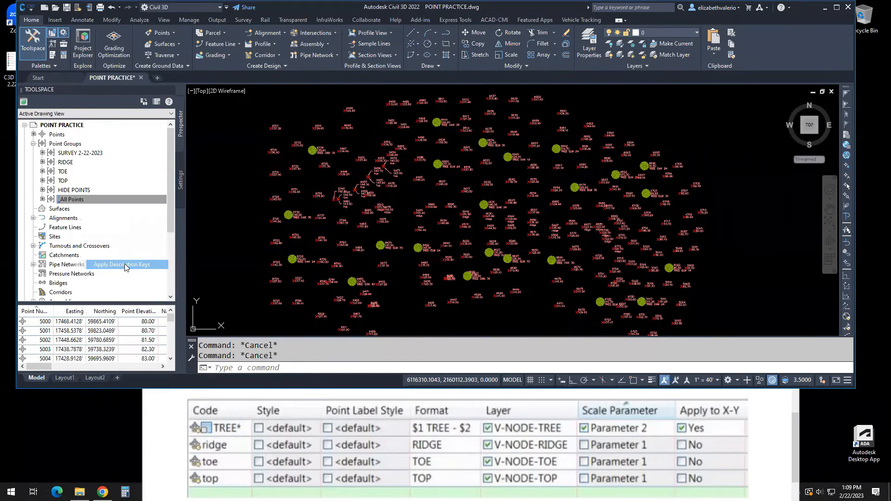
- Open the Tree point style from the drawing's point settings for editing
{"action": "scroll", "coordinate": [534, 250], "scroll_direction": "down", "scroll_amount": 5}
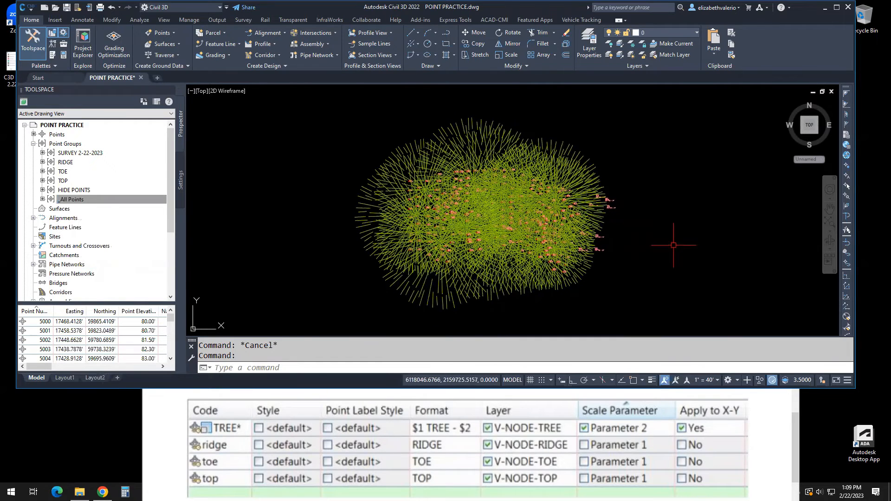
{"action": "scroll", "coordinate": [612, 211], "scroll_direction": "up", "scroll_amount": 2}
{"action": "middle_click_drag", "start_coordinate": [619, 214], "coordinate": [639, 226]}
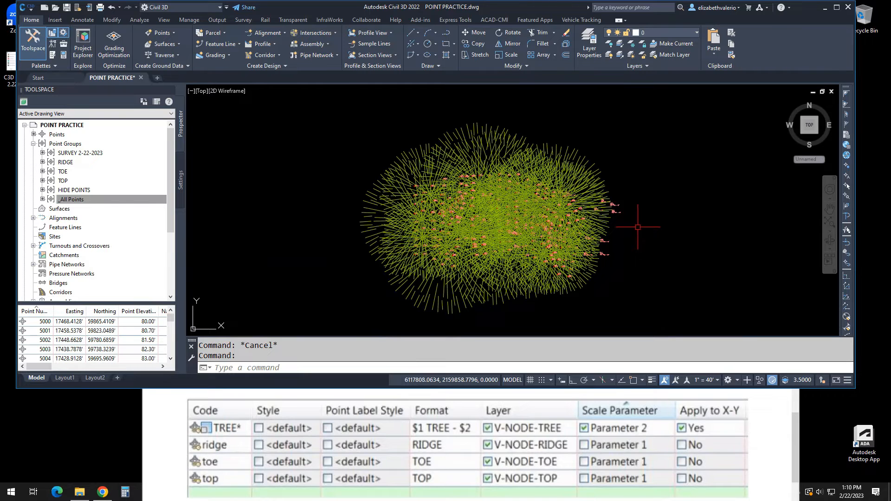
{"action": "left_click", "coordinate": [180, 185]}
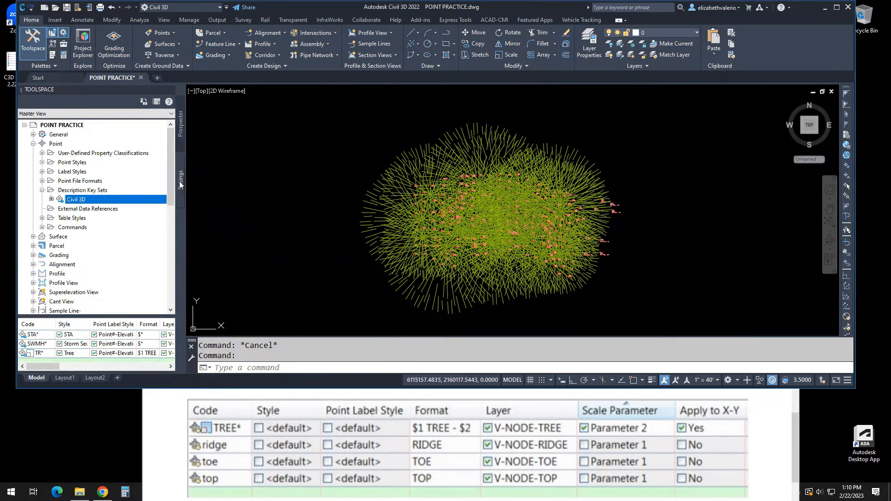
{"action": "left_click", "coordinate": [56, 144]}
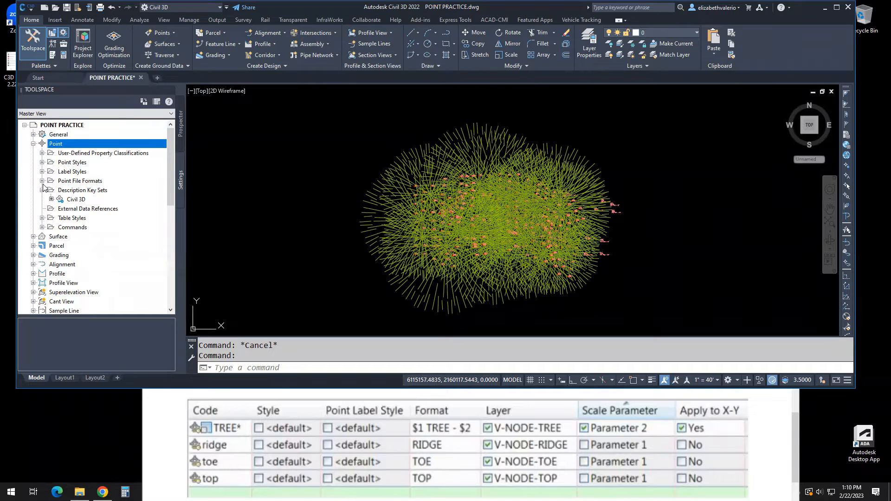
{"action": "left_click", "coordinate": [42, 162]}
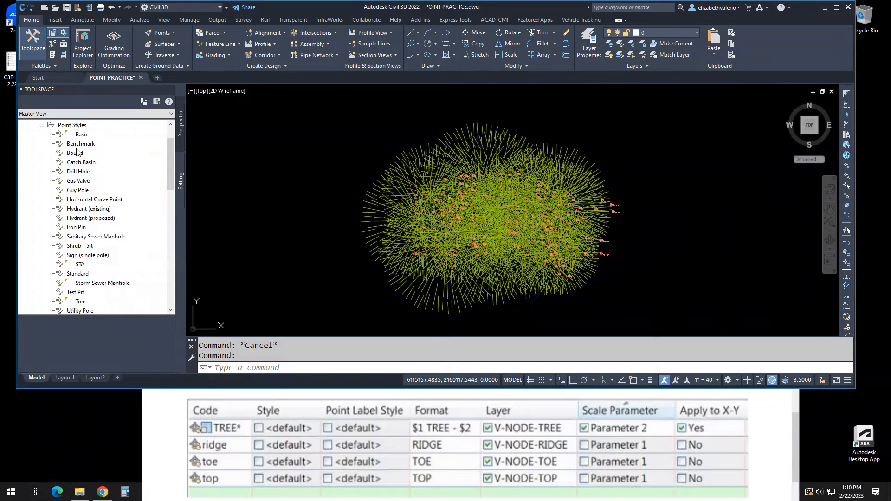
{"action": "scroll", "coordinate": [78, 154], "scroll_direction": "up", "scroll_amount": 1}
{"action": "left_click_drag", "start_coordinate": [173, 160], "coordinate": [169, 193]}
{"action": "left_click", "coordinate": [77, 199]}
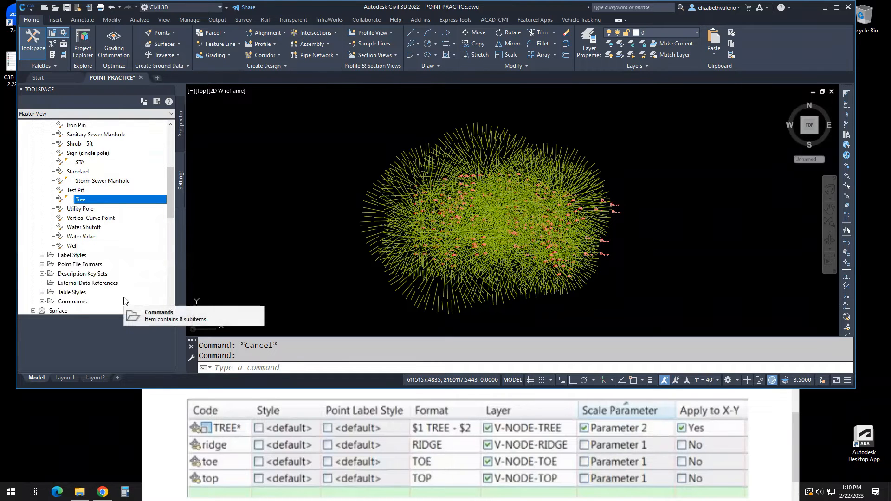
{"action": "right_click", "coordinate": [84, 201]}
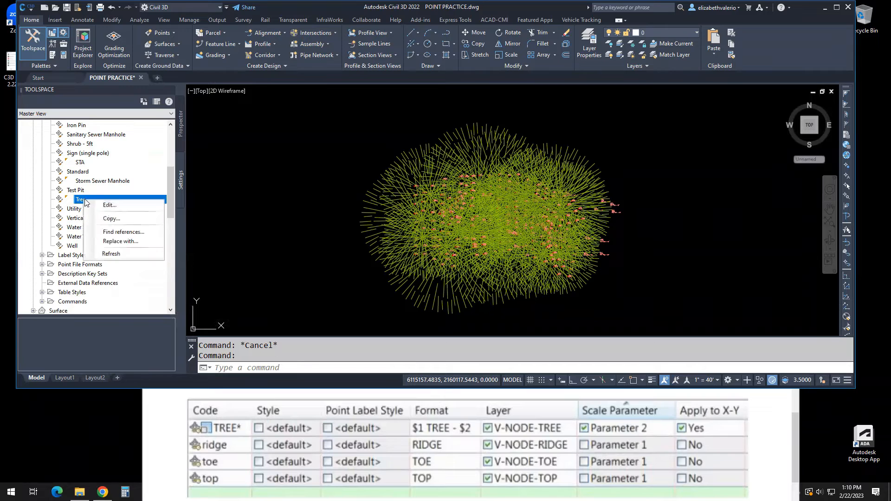
{"action": "left_click", "coordinate": [109, 207]}
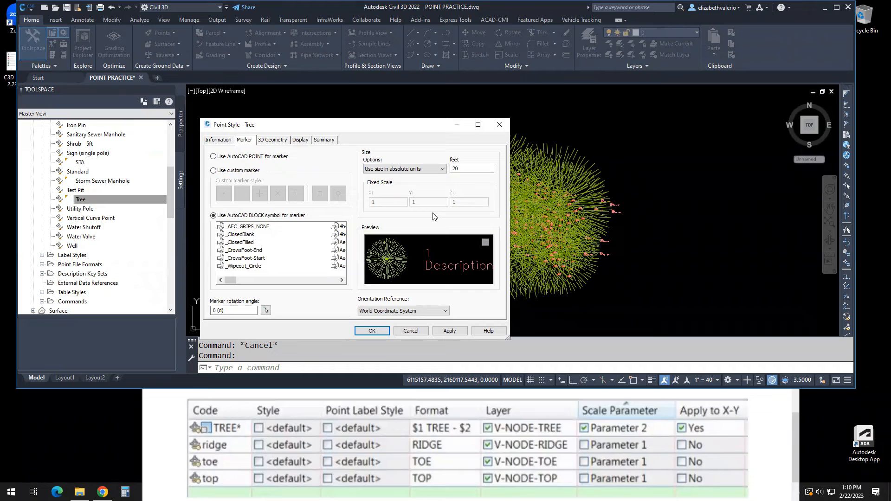
- Set the Tree marker's size in absolute units to 1 foot and accept the style change
{"action": "left_click", "coordinate": [484, 168]}
{"action": "double_click", "coordinate": [483, 169]}
{"action": "left_click", "coordinate": [454, 168]}
{"action": "key", "text": "shift+Home"}
{"action": "left_click", "coordinate": [371, 331]}
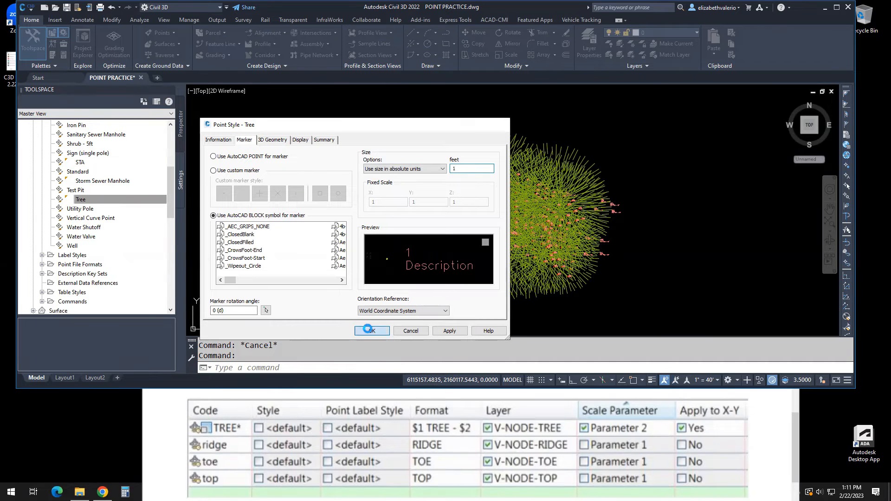
- Save the drawing with the resized tree symbols
{"action": "scroll", "coordinate": [535, 251], "scroll_direction": "up", "scroll_amount": 5}
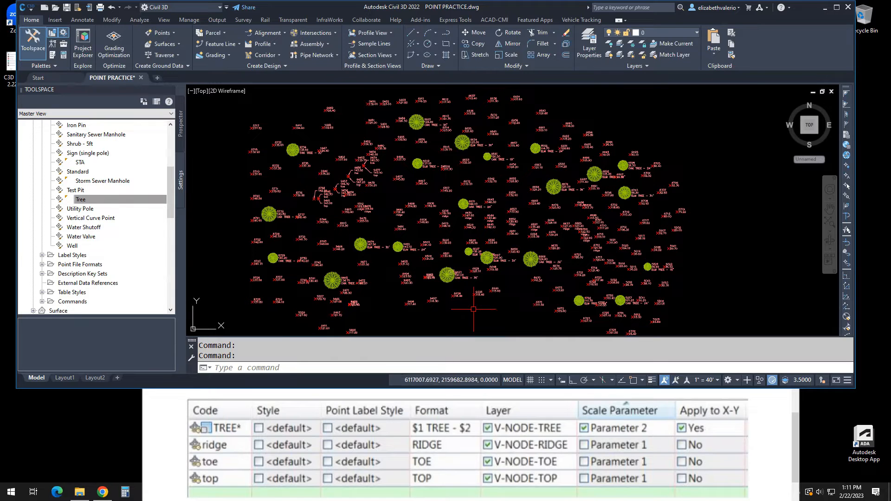
{"action": "middle_click_drag", "start_coordinate": [482, 309], "coordinate": [490, 303]}
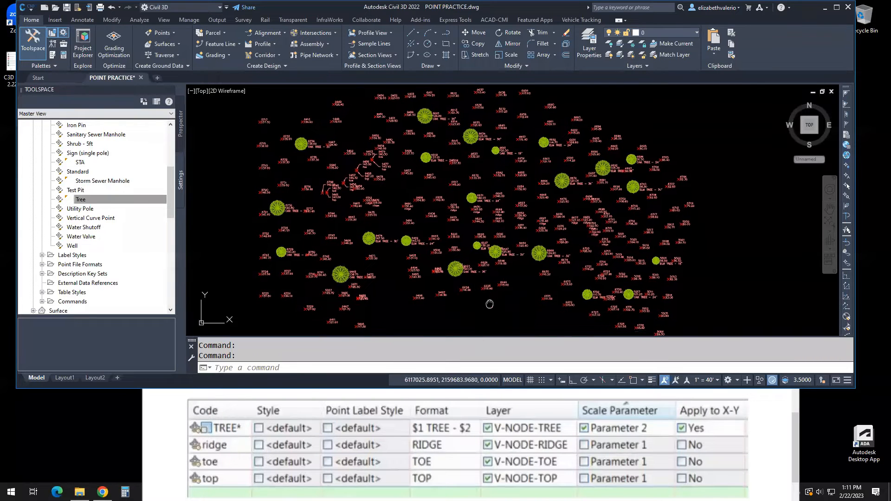
{"action": "key", "text": "ctrl+s"}
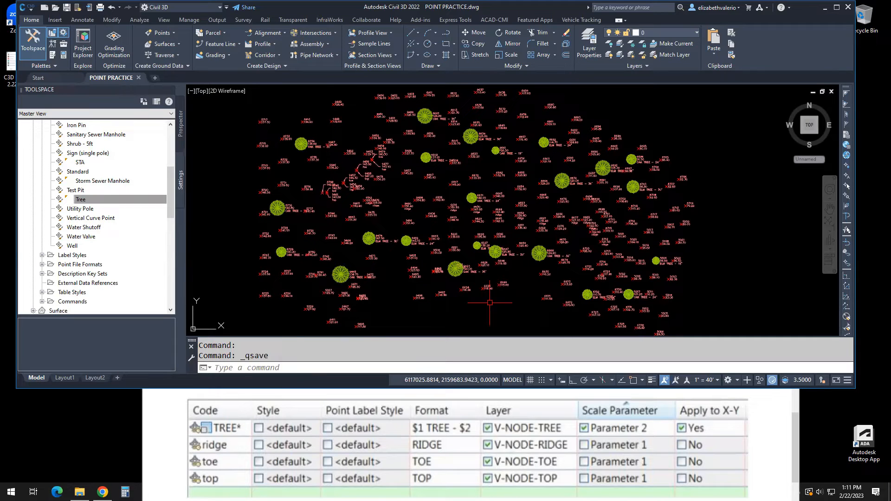
- Examine the tree symbols' relative sizes and their description labels up close, and make the program window slightly taller
{"action": "scroll", "coordinate": [480, 118], "scroll_direction": "up", "scroll_amount": 4}
{"action": "scroll", "coordinate": [493, 149], "scroll_direction": "up", "scroll_amount": 4}
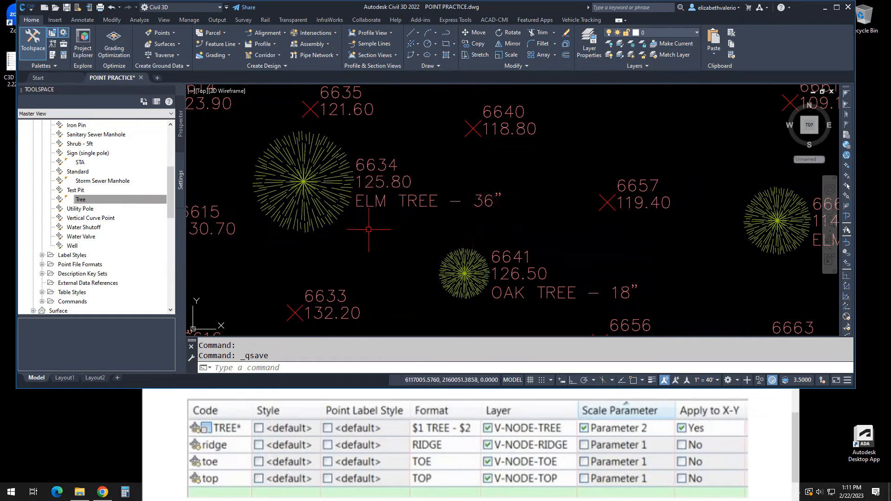
{"action": "scroll", "coordinate": [368, 230], "scroll_direction": "down", "scroll_amount": 2}
{"action": "middle_click_drag", "start_coordinate": [318, 232], "coordinate": [566, 222]}
{"action": "middle_click_drag", "start_coordinate": [566, 265], "coordinate": [424, 202]}
{"action": "middle_click_drag", "start_coordinate": [531, 231], "coordinate": [570, 254]}
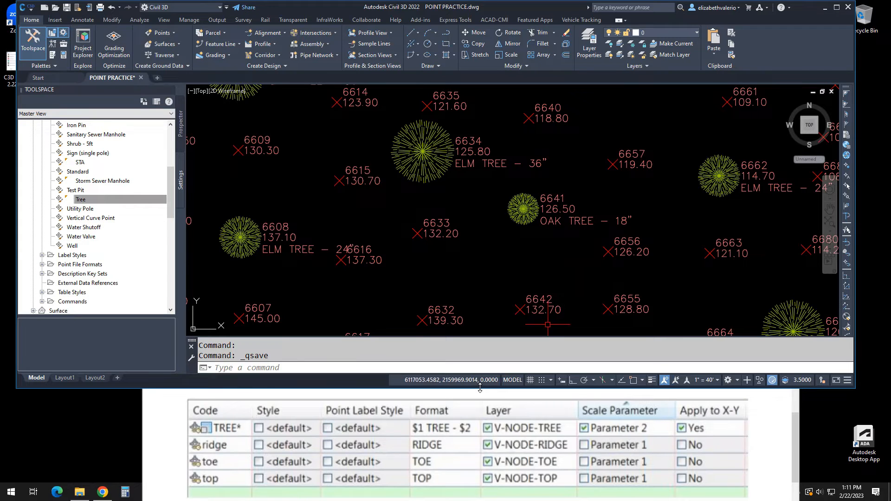
{"action": "left_click_drag", "start_coordinate": [480, 389], "coordinate": [480, 403]}
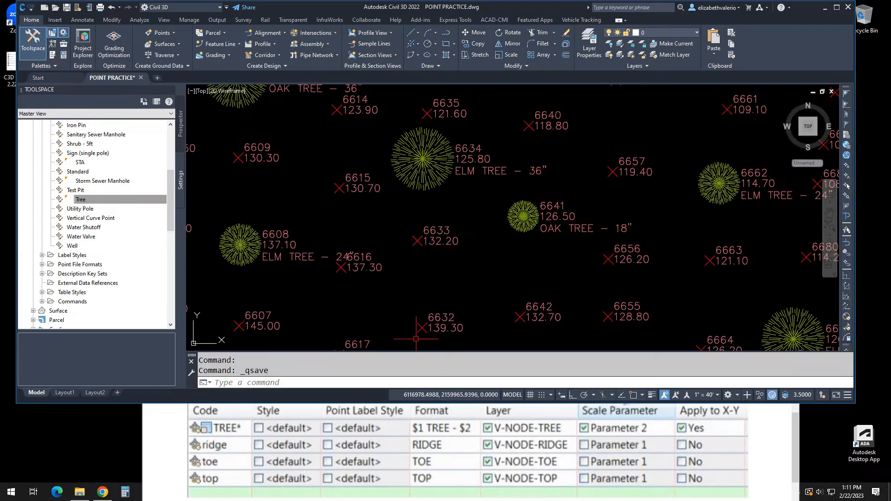
- In Snipping Tool, draw an arrow to the ridge row, cross out the ridge, toe and top Style boxes and write "Stan" below
{"action": "left_click", "coordinate": [149, 442]}
{"action": "left_click_drag", "start_coordinate": [154, 444], "coordinate": [182, 445]}
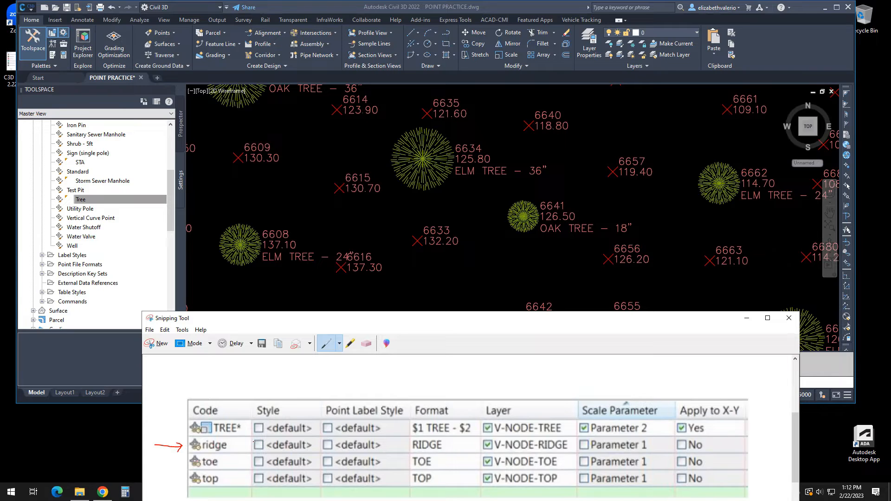
{"action": "left_click_drag", "start_coordinate": [254, 442], "coordinate": [261, 449]}
{"action": "mouse_move", "coordinate": [253, 460]}
{"action": "left_mouse_down"}
{"action": "mouse_move", "coordinate": [265, 457]}
{"action": "mouse_move", "coordinate": [247, 470]}
{"action": "mouse_move", "coordinate": [265, 484]}
{"action": "mouse_move", "coordinate": [249, 485]}
{"action": "left_mouse_up"}
{"action": "left_click_drag", "start_coordinate": [341, 319], "coordinate": [339, 301]}
{"action": "mouse_move", "coordinate": [253, 472]}
{"action": "left_mouse_down"}
{"action": "mouse_move", "coordinate": [263, 483]}
{"action": "mouse_move", "coordinate": [253, 488]}
{"action": "mouse_move", "coordinate": [267, 489]}
{"action": "left_mouse_up"}
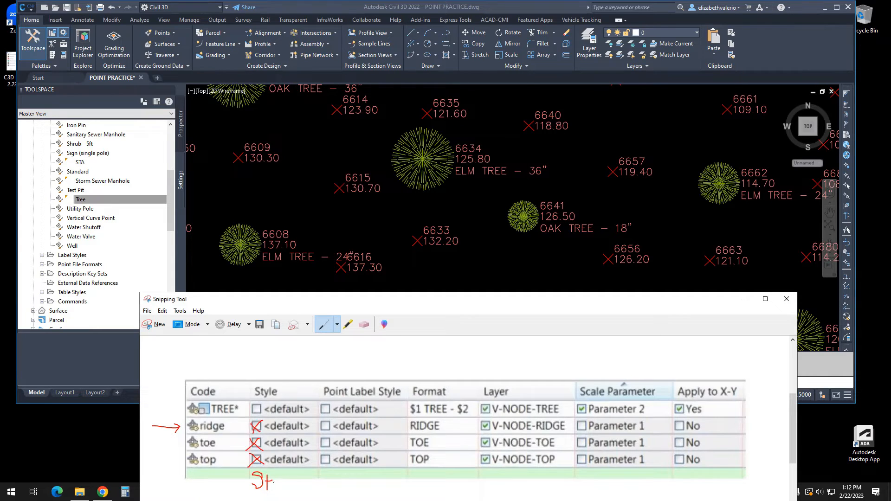
{"action": "left_click_drag", "start_coordinate": [285, 486], "coordinate": [300, 491]}
- Switch back to Civil 3D, open the keys of the Civil 3D description key set and reposition the key editor over the drawing
{"action": "left_click", "coordinate": [481, 280]}
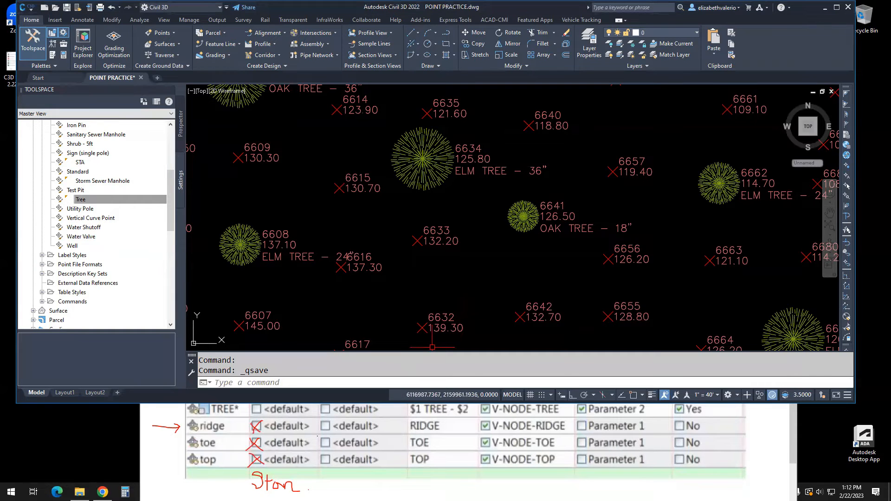
{"action": "scroll", "coordinate": [466, 203], "scroll_direction": "down", "scroll_amount": 6}
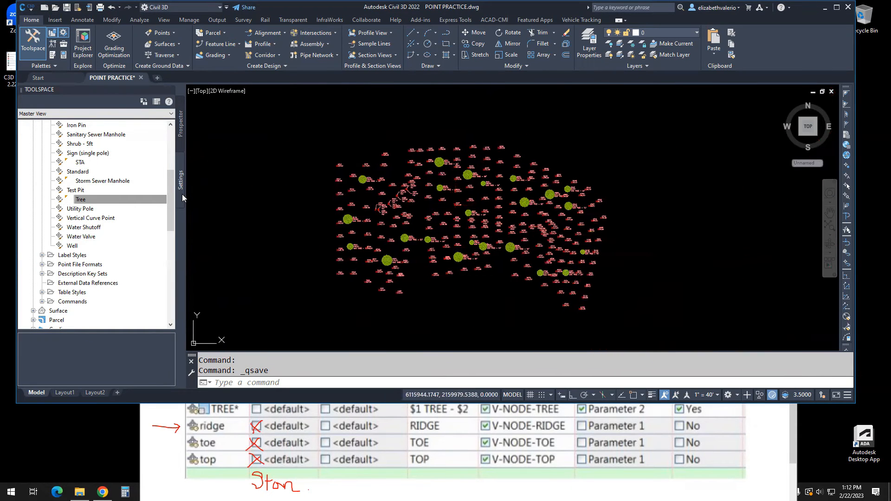
{"action": "scroll", "coordinate": [93, 195], "scroll_direction": "up", "scroll_amount": 10}
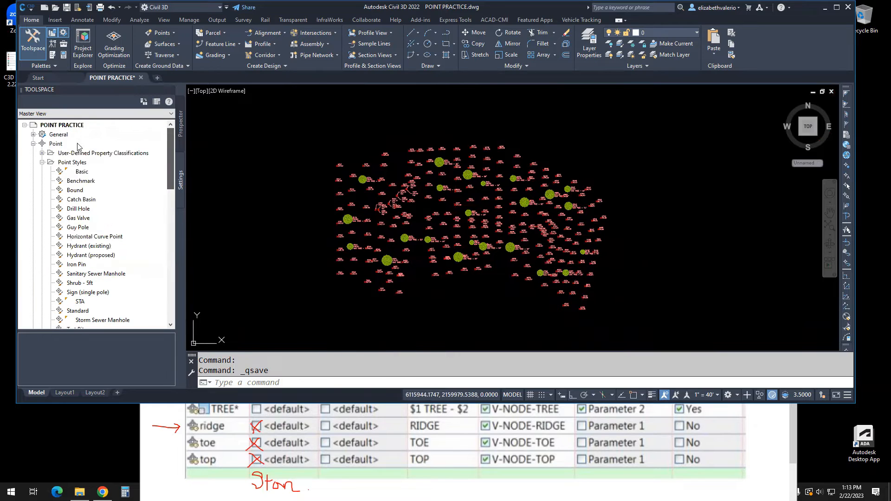
{"action": "left_click", "coordinate": [42, 162]}
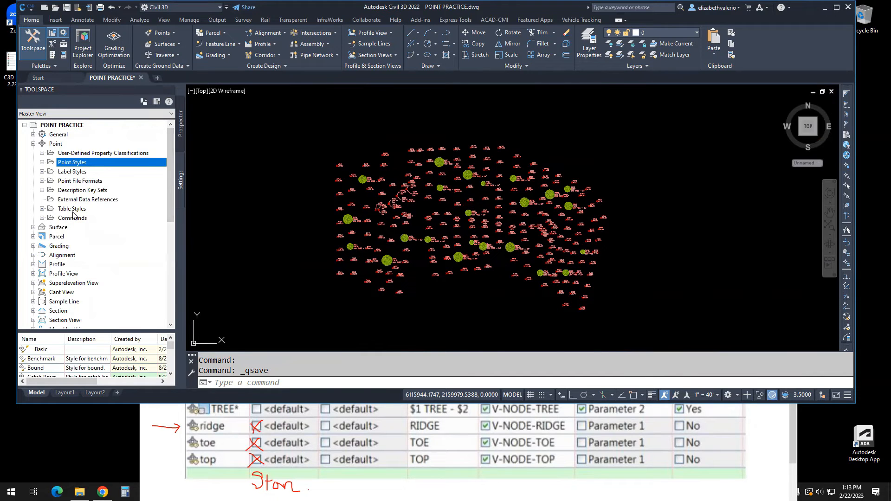
{"action": "left_click", "coordinate": [42, 191]}
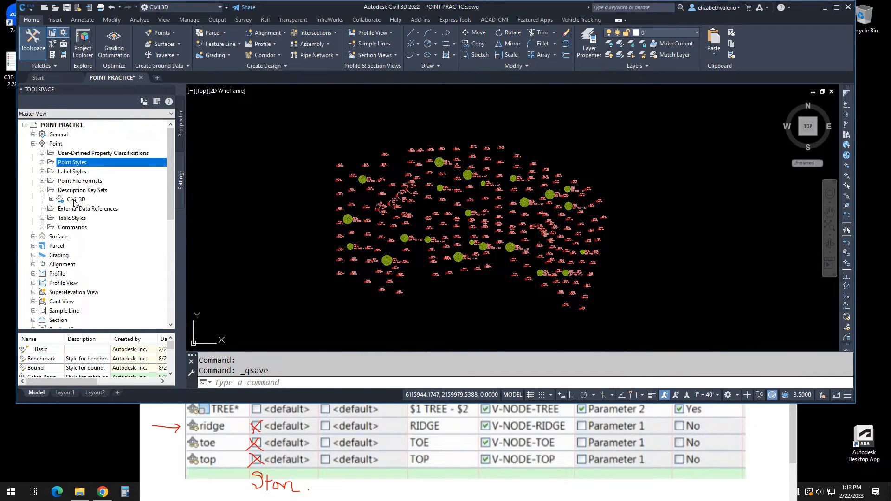
{"action": "left_click", "coordinate": [77, 200]}
{"action": "right_click", "coordinate": [79, 204]}
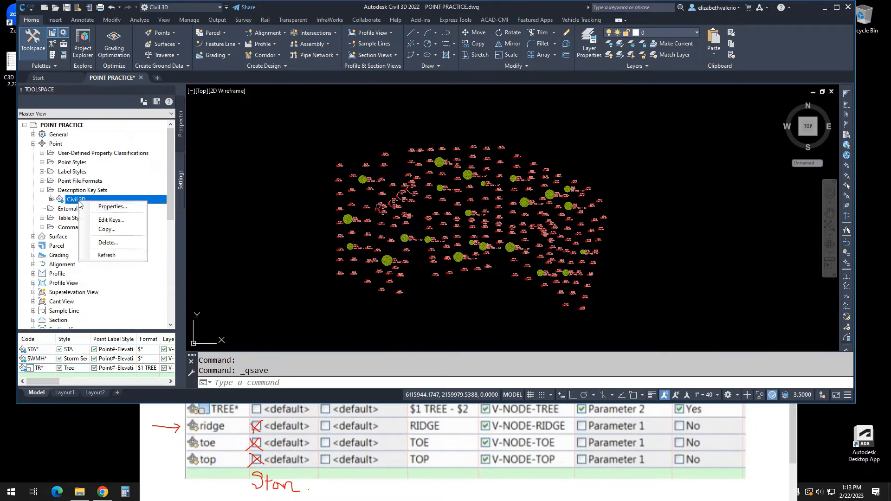
{"action": "left_click", "coordinate": [125, 222]}
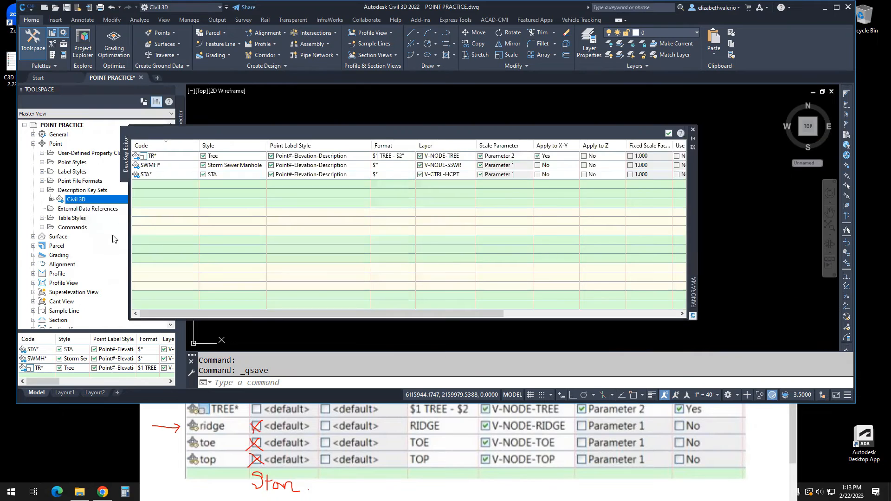
{"action": "left_click_drag", "start_coordinate": [749, 177], "coordinate": [783, 194]}
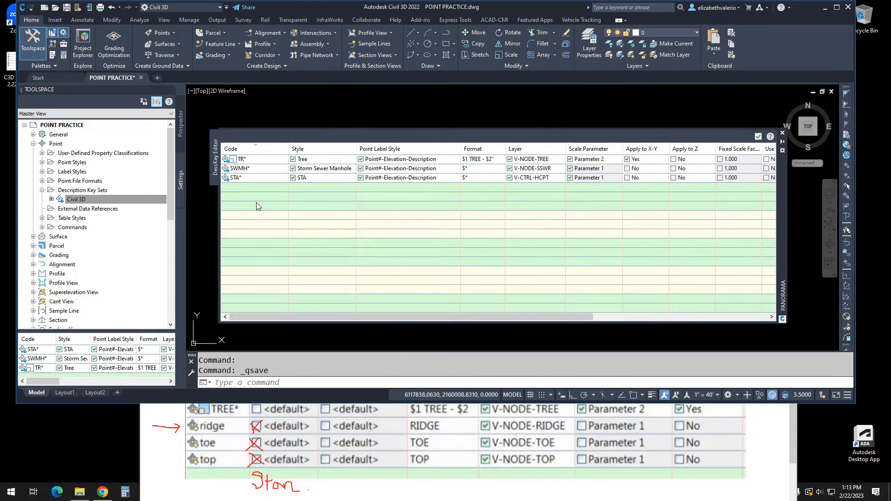
- Add a new description key to the set with the code ridge
{"action": "left_click", "coordinate": [248, 179]}
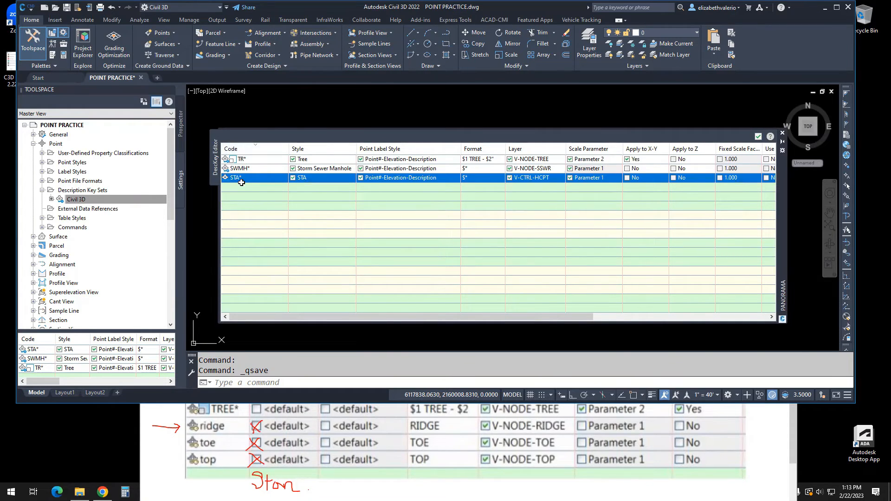
{"action": "right_click", "coordinate": [244, 176]}
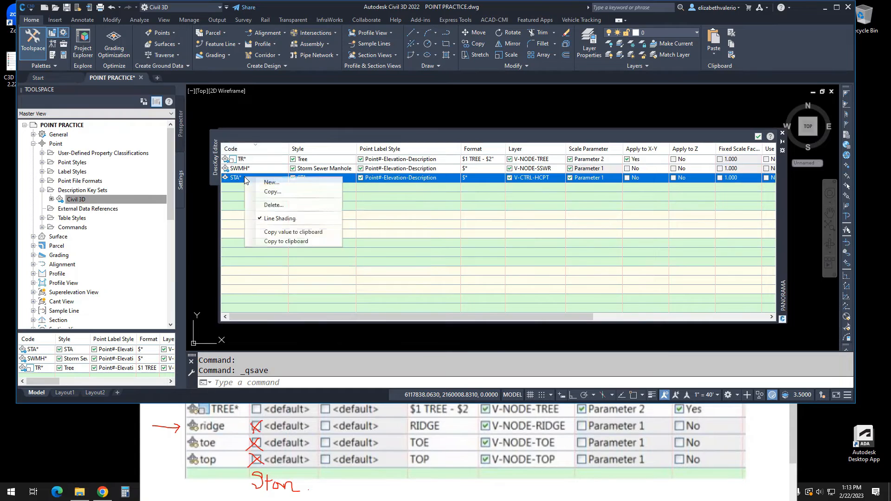
{"action": "left_click", "coordinate": [273, 183]}
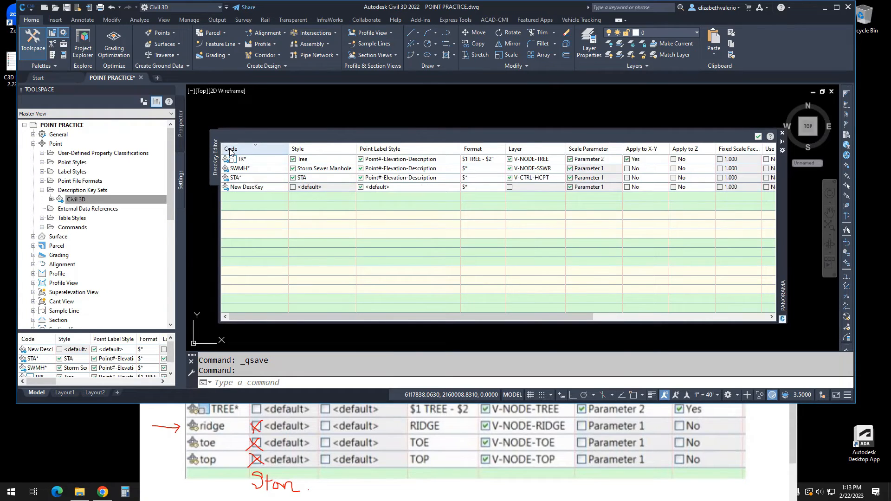
{"action": "left_click", "coordinate": [241, 187]}
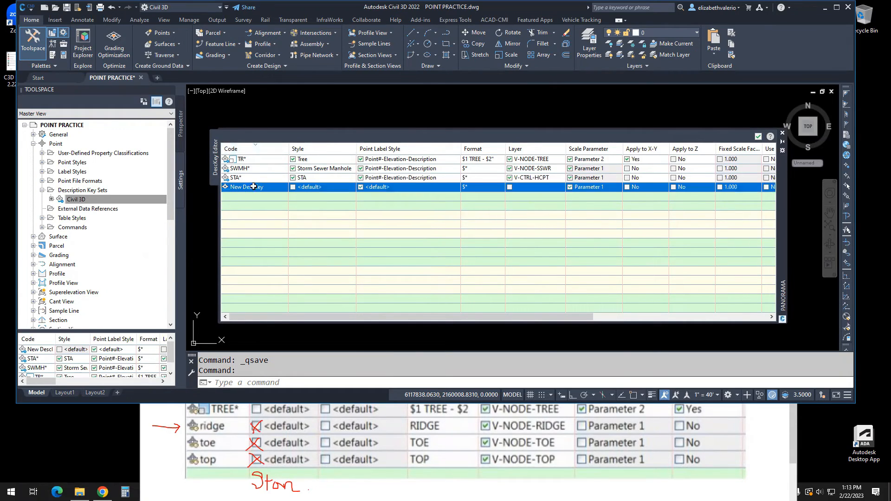
{"action": "left_click", "coordinate": [247, 187]}
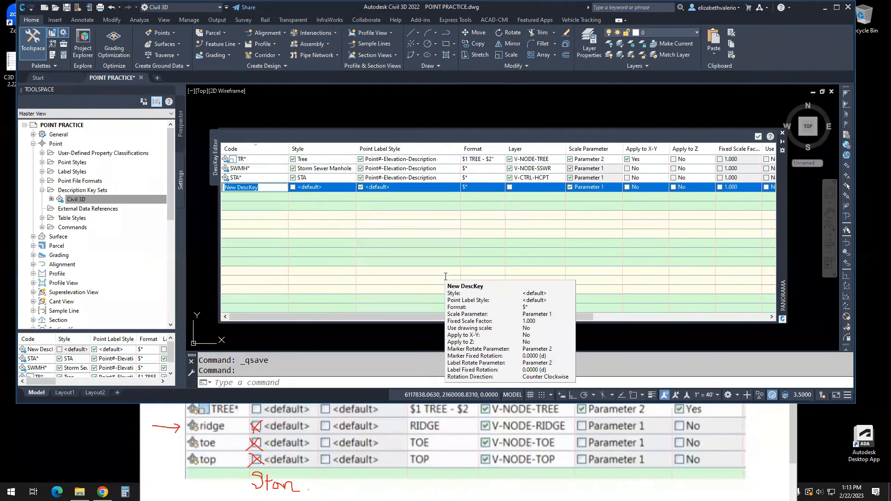
{"action": "type", "text": "ridge"}
{"action": "key", "text": "Return"}
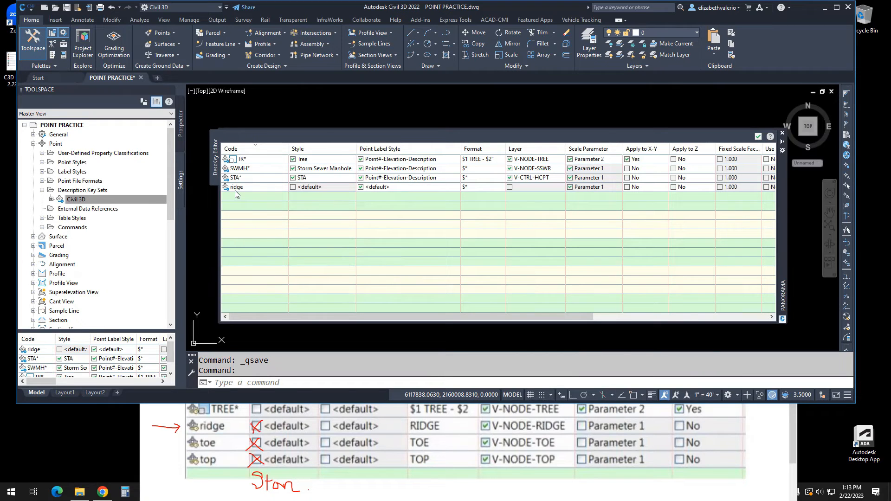
- Enable the style override for the ridge key and assign it the Standard point style
{"action": "left_click", "coordinate": [293, 187]}
{"action": "left_click", "coordinate": [312, 187]}
{"action": "left_click", "coordinate": [312, 187]}
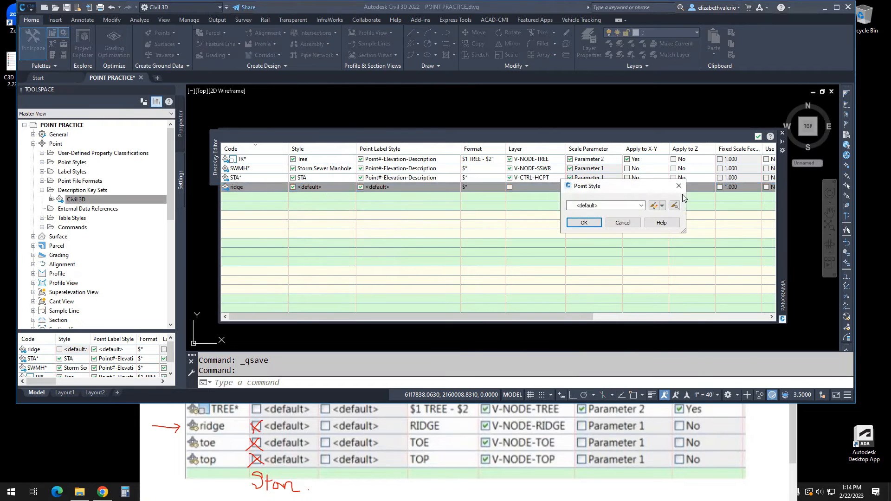
{"action": "left_click_drag", "start_coordinate": [649, 190], "coordinate": [354, 220]}
{"action": "left_click", "coordinate": [346, 236]}
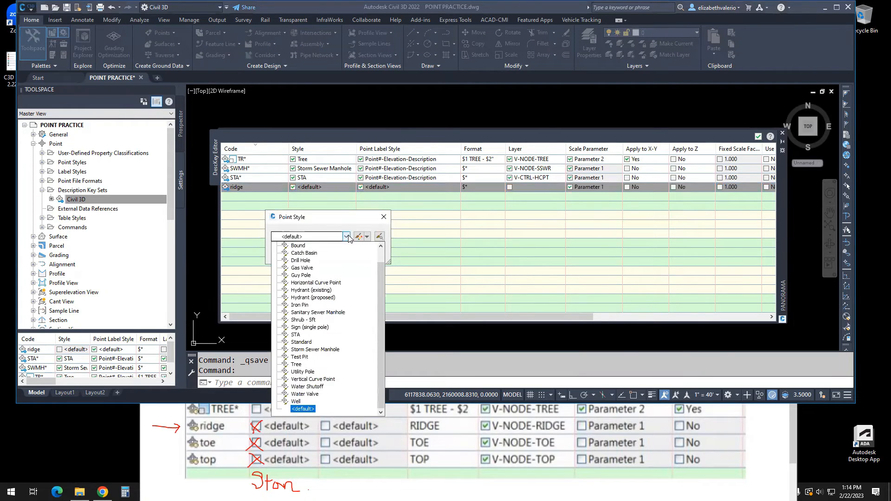
{"action": "left_click", "coordinate": [302, 342]}
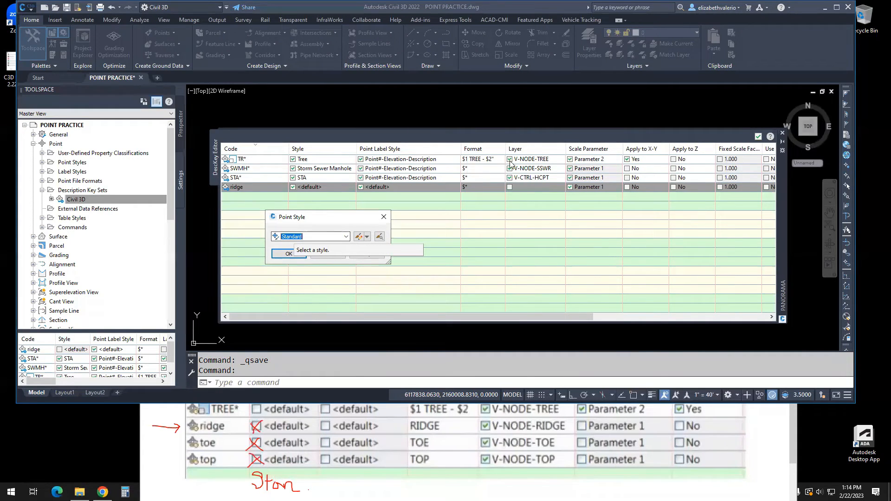
{"action": "left_click", "coordinate": [289, 254]}
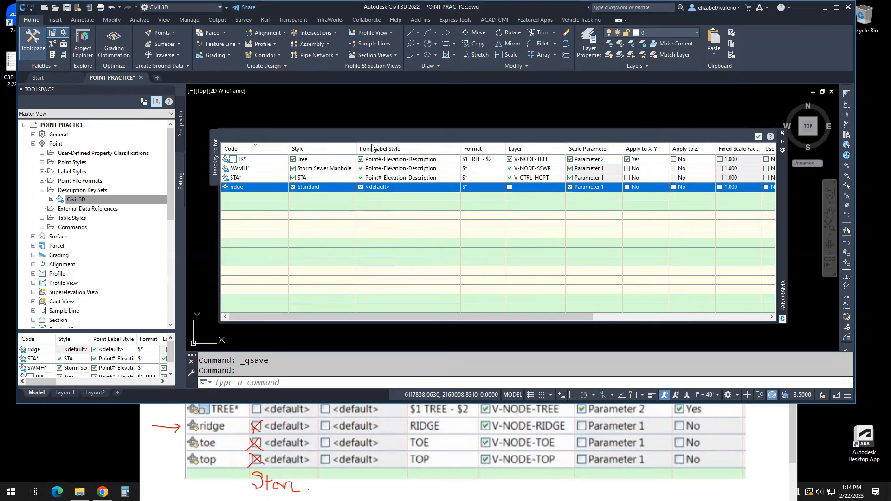
- Turn off the point label style override for the ridge key and set its format to RIDGE
{"action": "left_click", "coordinate": [361, 187]}
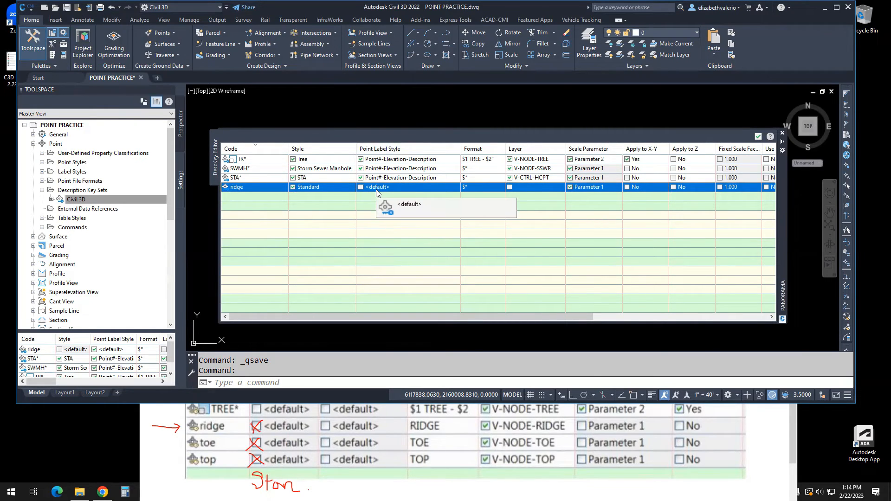
{"action": "left_click", "coordinate": [473, 187]}
{"action": "type", "text": "r"}
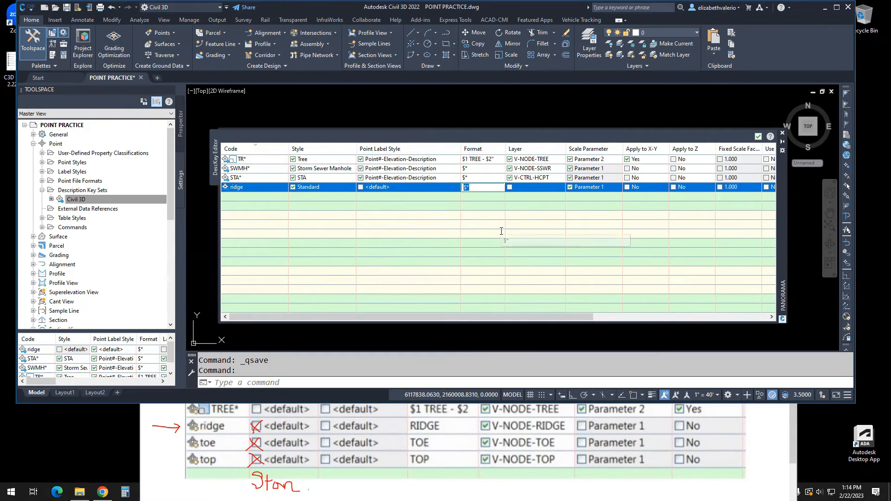
{"action": "type", "text": "IDGE"}
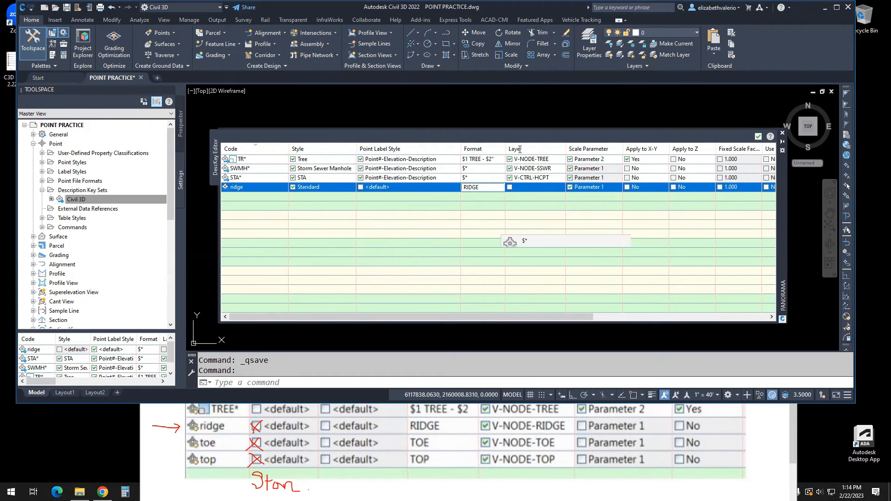
- Enable the layer override for the ridge key and start a new layer for it named V-NODE-RIDGE
{"action": "left_click", "coordinate": [509, 187]}
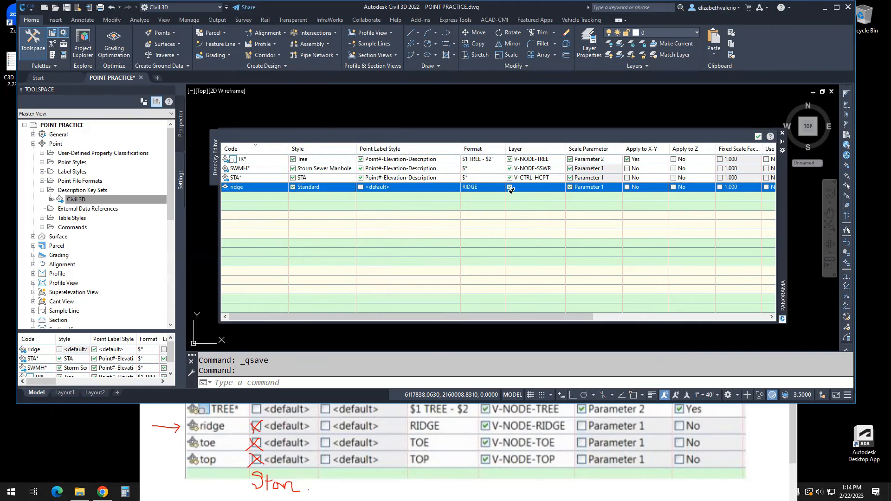
{"action": "left_click", "coordinate": [539, 186]}
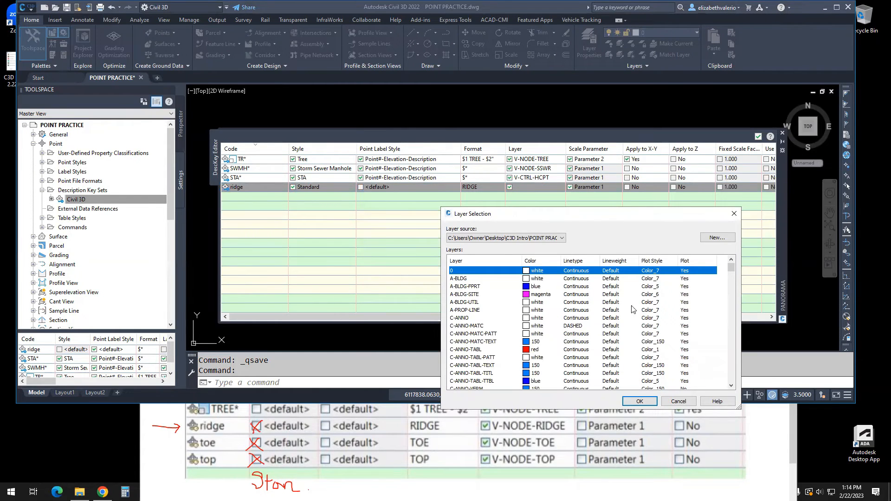
{"action": "left_click", "coordinate": [717, 238]}
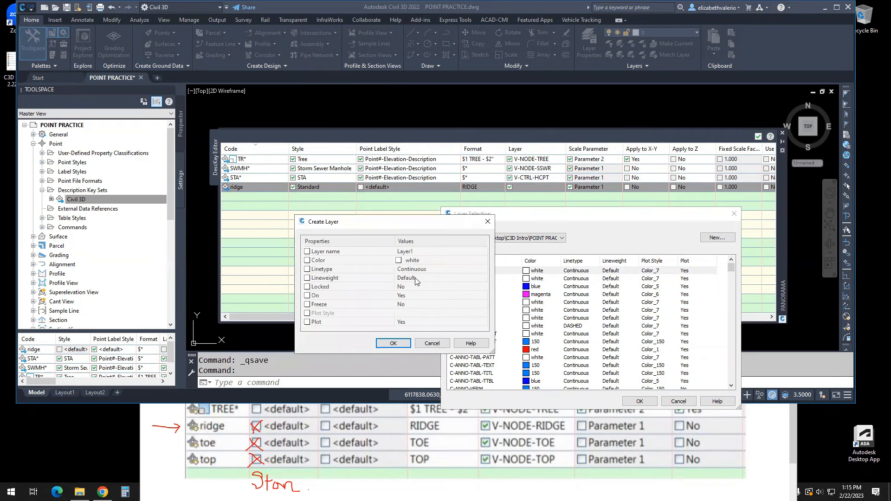
{"action": "left_click", "coordinate": [418, 255]}
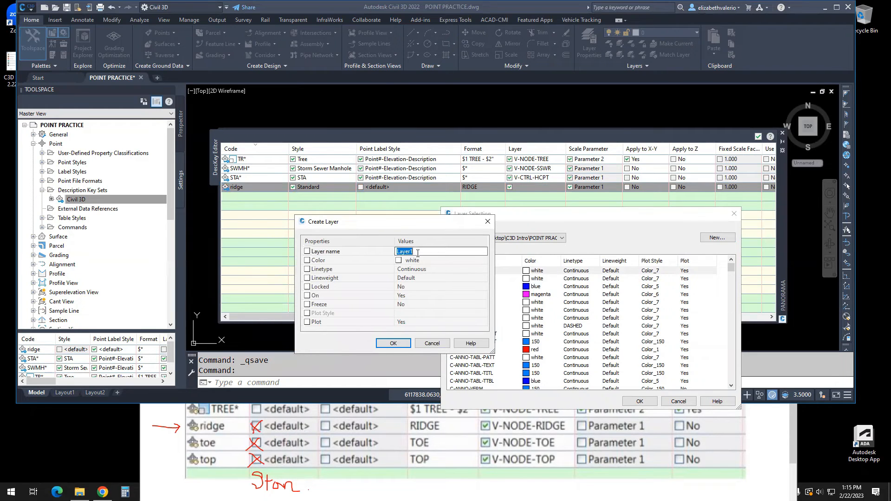
{"action": "left_click", "coordinate": [429, 260]}
{"action": "left_click", "coordinate": [429, 252]}
{"action": "type", "text": "V-NODE-RIDGE"}
- Assign the V-NODE-RIDGE layer in yellow to the ridge key and turn off the key's scale parameter
{"action": "left_click", "coordinate": [415, 261]}
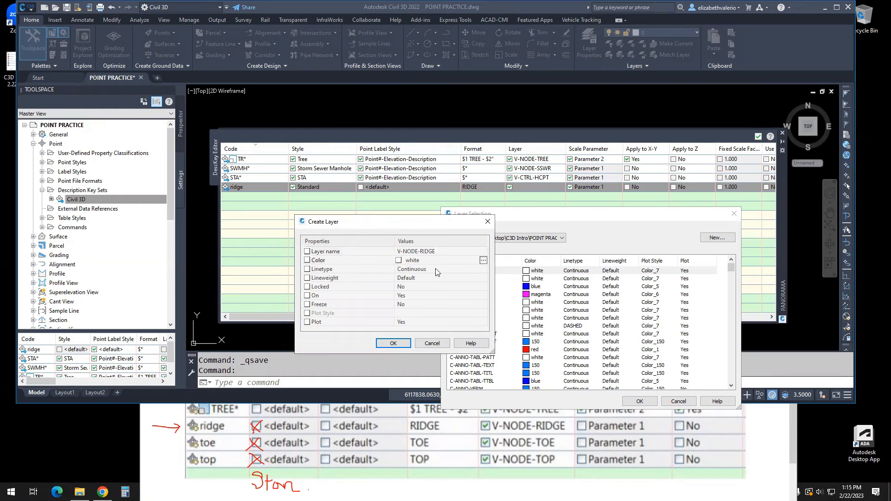
{"action": "left_click", "coordinate": [482, 261]}
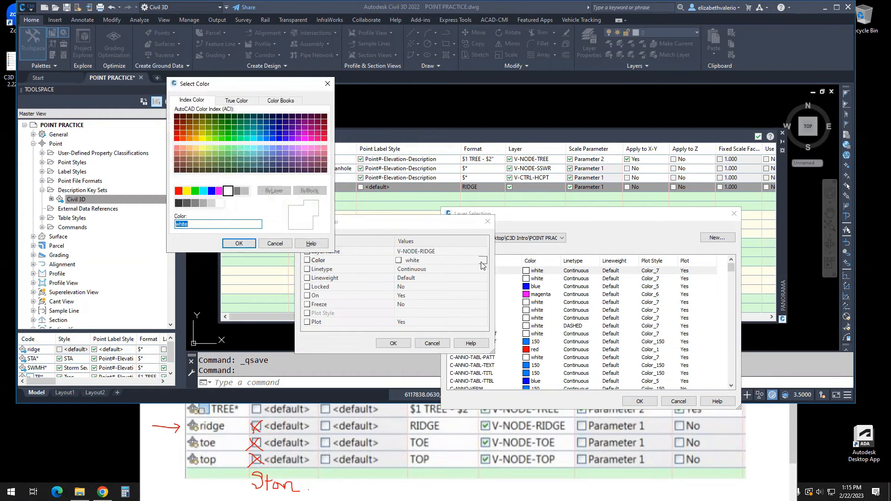
{"action": "left_click", "coordinate": [186, 191]}
{"action": "left_click", "coordinate": [239, 243]}
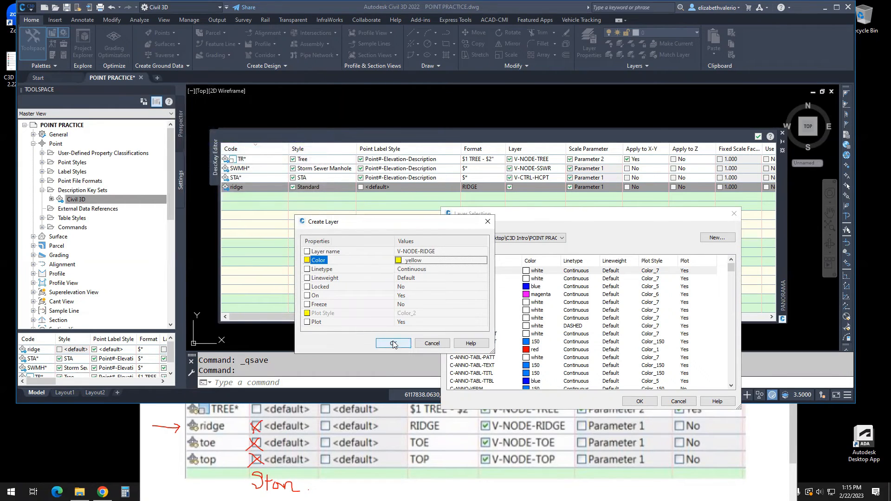
{"action": "left_click", "coordinate": [394, 343]}
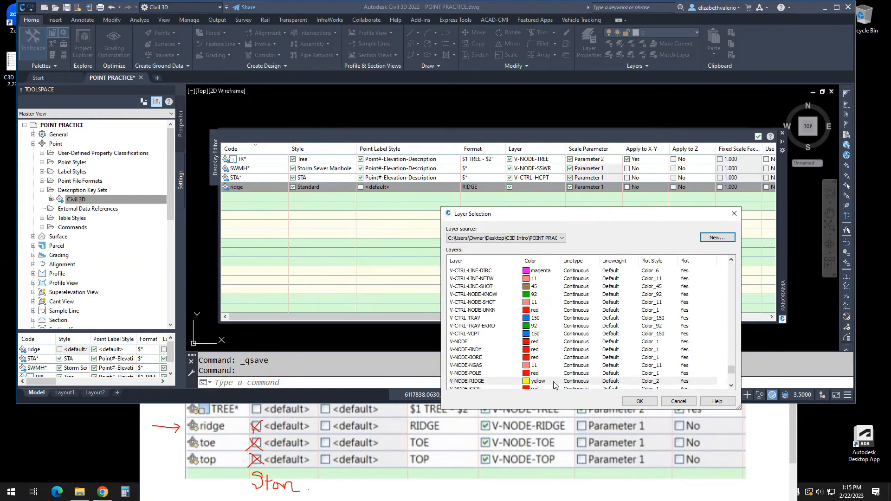
{"action": "left_click", "coordinate": [639, 402]}
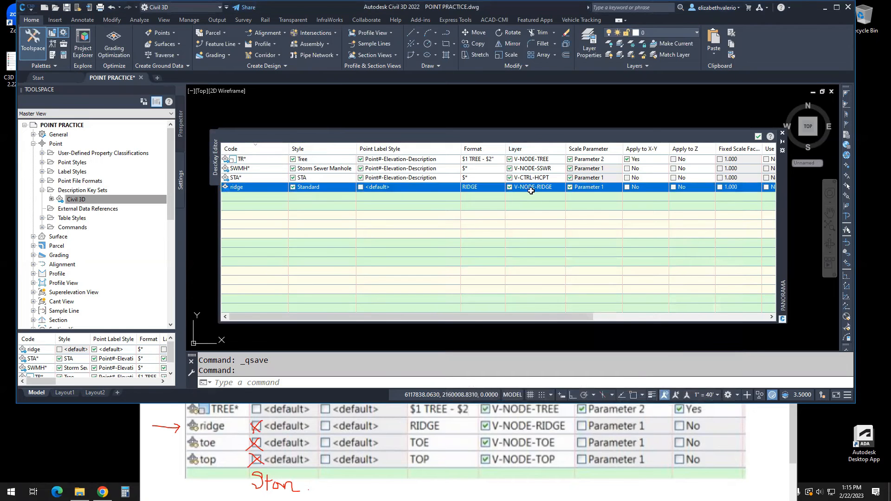
{"action": "left_click", "coordinate": [570, 187]}
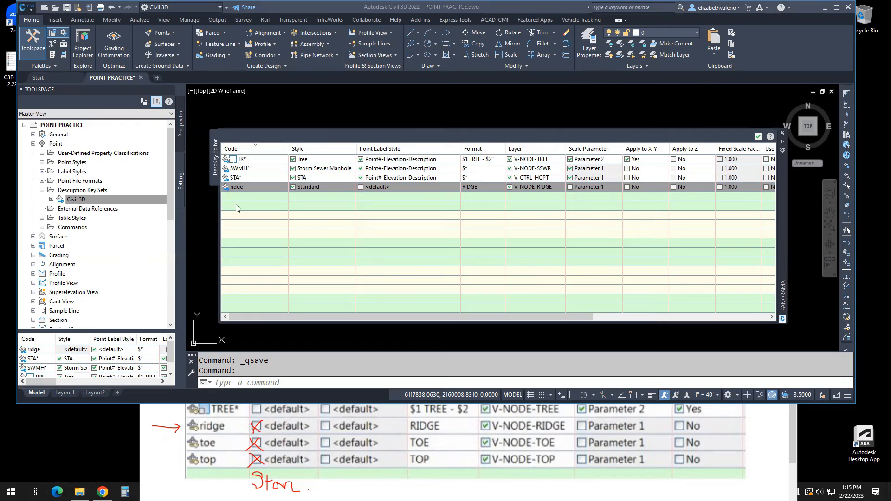
- Add a new description key to the set with the code top
{"action": "right_click", "coordinate": [245, 187]}
{"action": "left_click", "coordinate": [271, 192]}
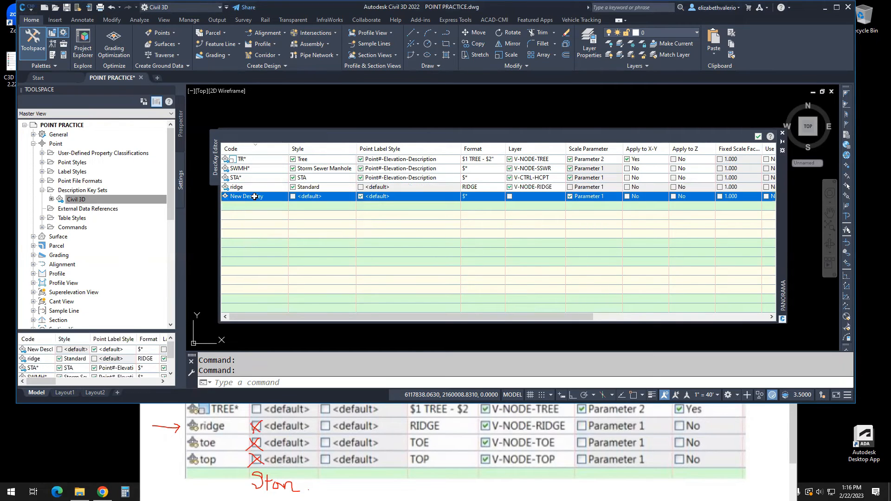
{"action": "key", "text": "t"}
{"action": "double_click", "coordinate": [254, 196]}
{"action": "type", "text": "top"}
{"action": "key", "text": "Return"}
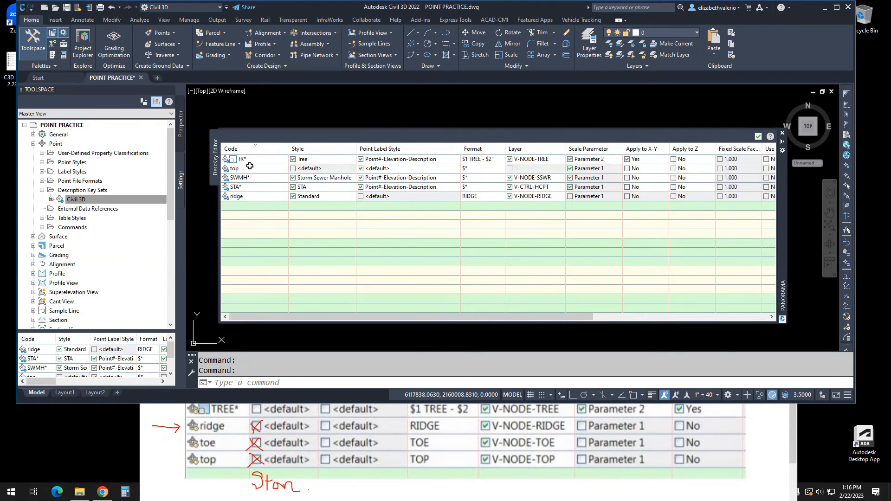
- Add a new description key to the set with the code toe
{"action": "right_click", "coordinate": [251, 170]}
{"action": "left_click", "coordinate": [274, 173]}
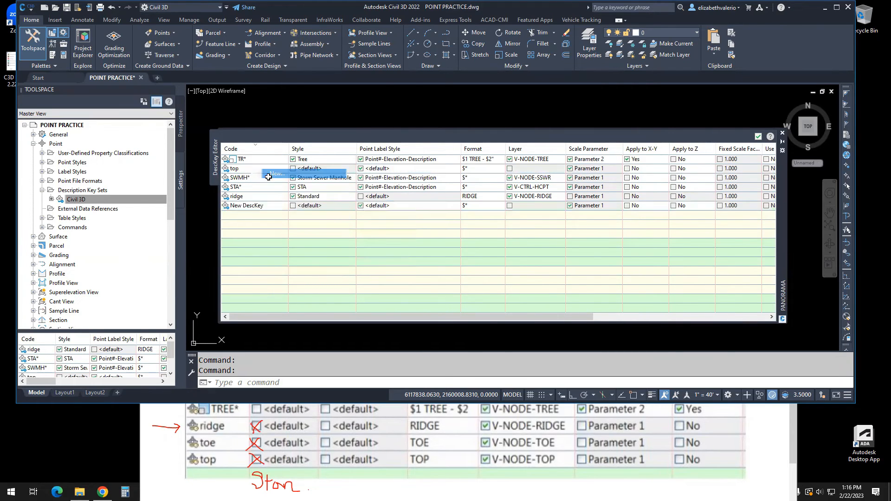
{"action": "left_click", "coordinate": [248, 206]}
{"action": "type", "text": "toe"}
{"action": "key", "text": "Return"}
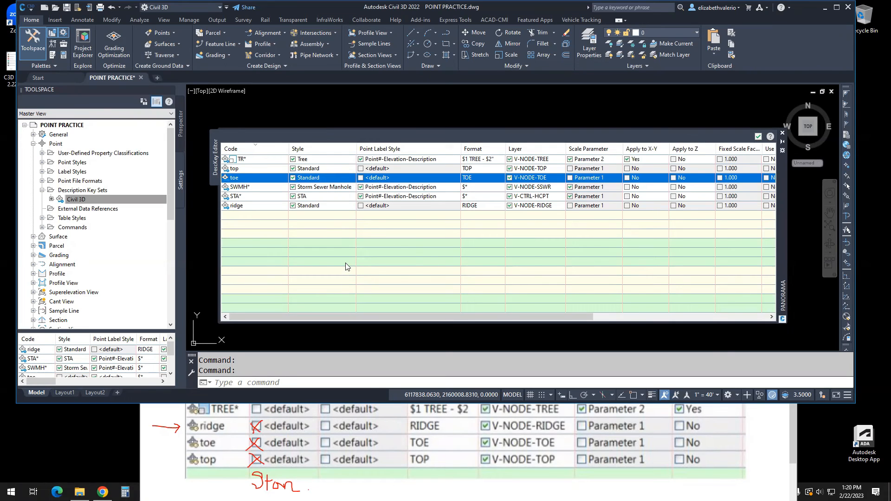
- Add one more description key below the ridge key, keeping its default code name
{"action": "left_click", "coordinate": [316, 264]}
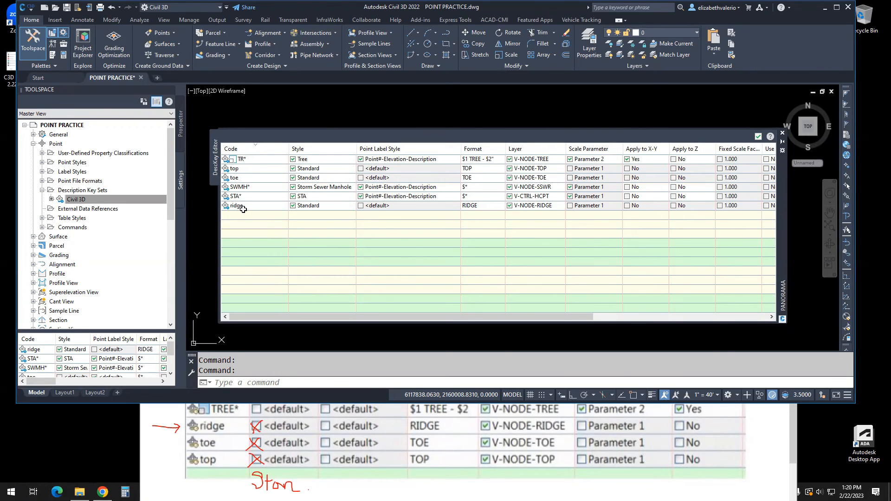
{"action": "left_click", "coordinate": [243, 208]}
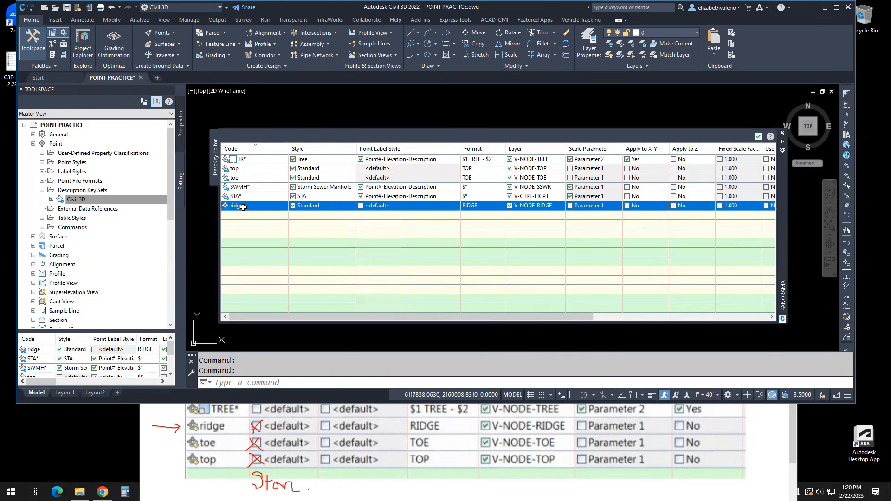
{"action": "right_click", "coordinate": [243, 207]}
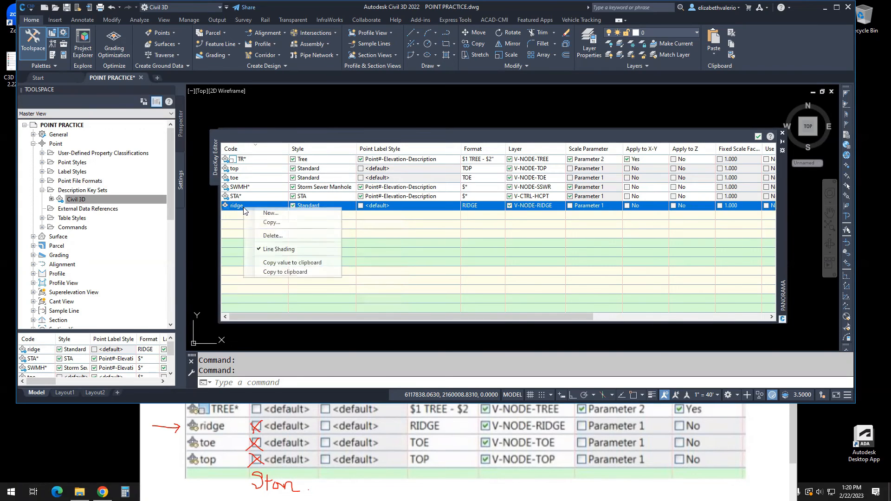
{"action": "left_click", "coordinate": [278, 215]}
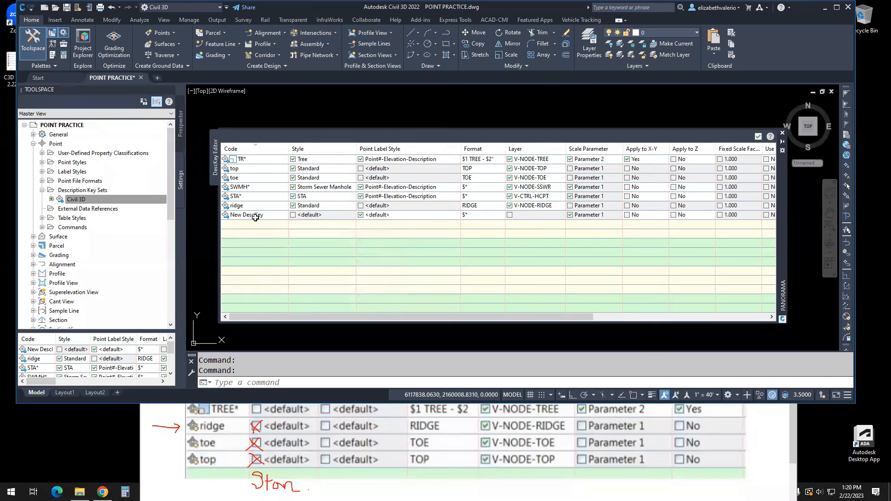
{"action": "left_click", "coordinate": [254, 216]}
{"action": "left_click", "coordinate": [254, 216]}
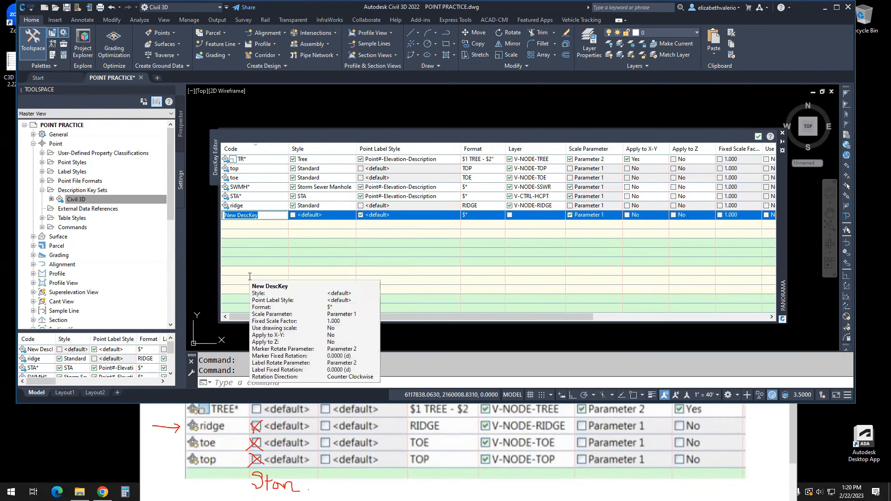
- Enable the style override for the newly added key and assign it the Standard point style
{"action": "left_click", "coordinate": [293, 215]}
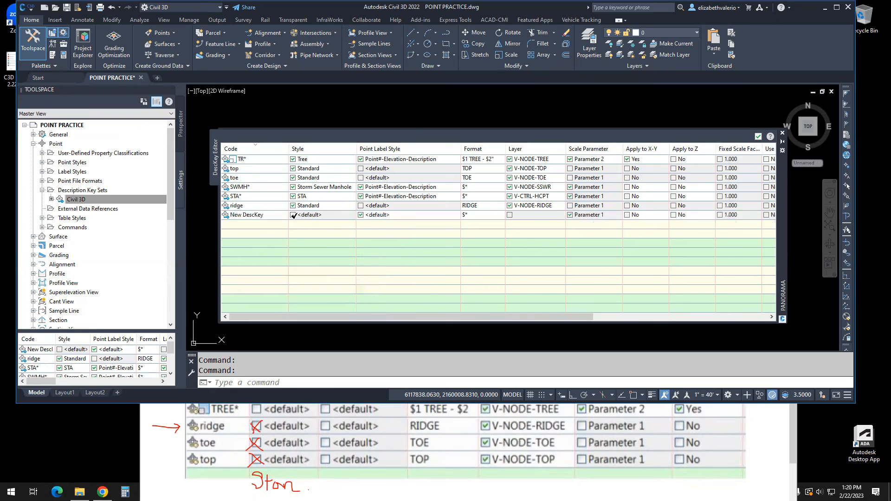
{"action": "left_click", "coordinate": [314, 216]}
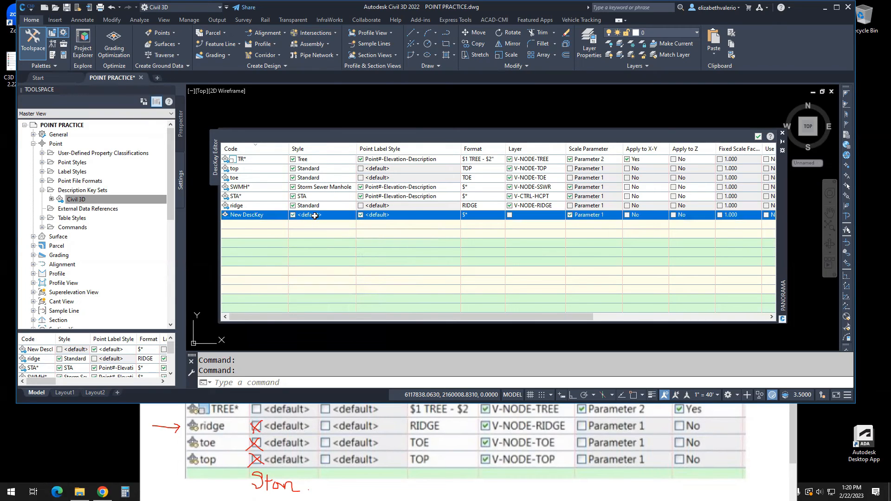
{"action": "left_click", "coordinate": [315, 216]}
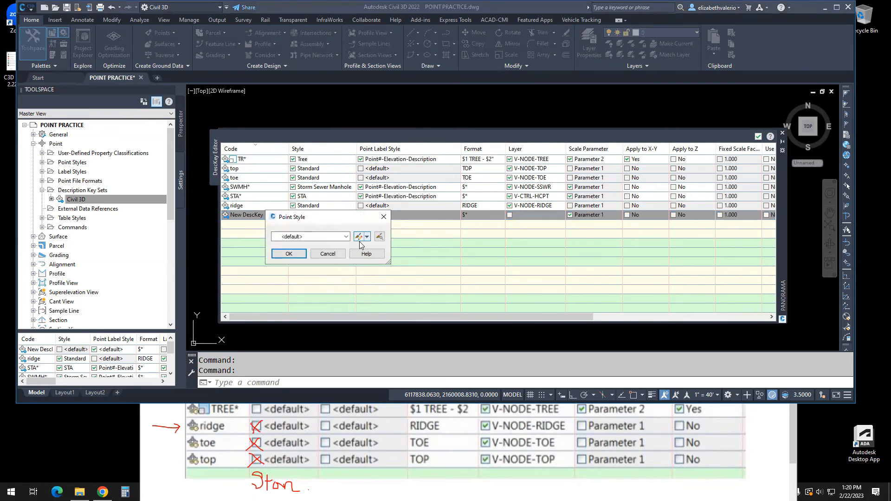
{"action": "left_click", "coordinate": [346, 237]}
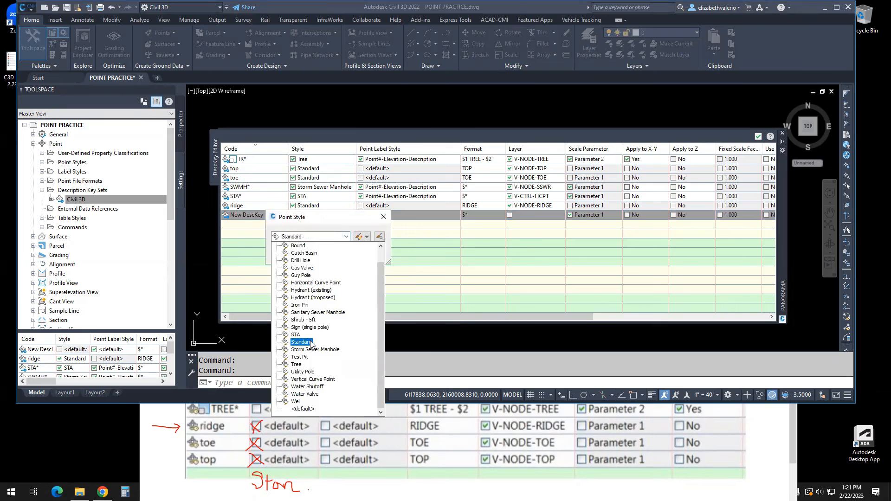
{"action": "left_click", "coordinate": [305, 307]}
{"action": "left_click", "coordinate": [289, 254]}
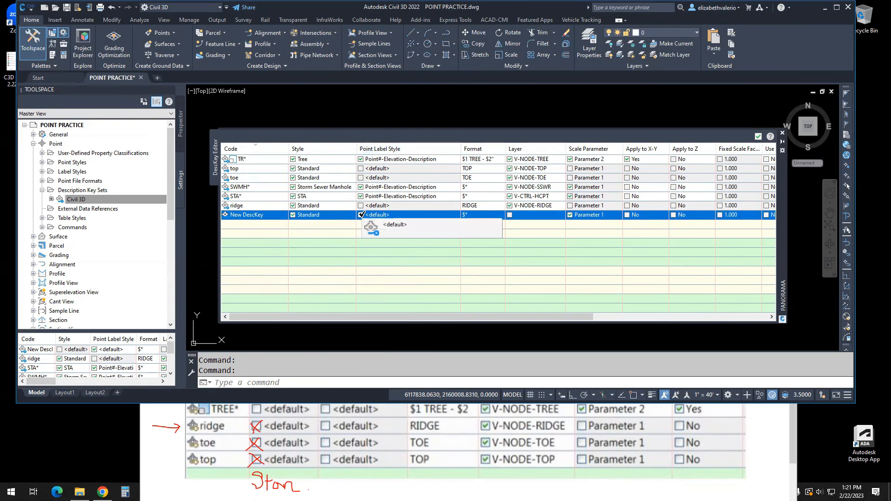
- Turn off the point label style override and enable the layer override for the newly added key
{"action": "left_click", "coordinate": [361, 215]}
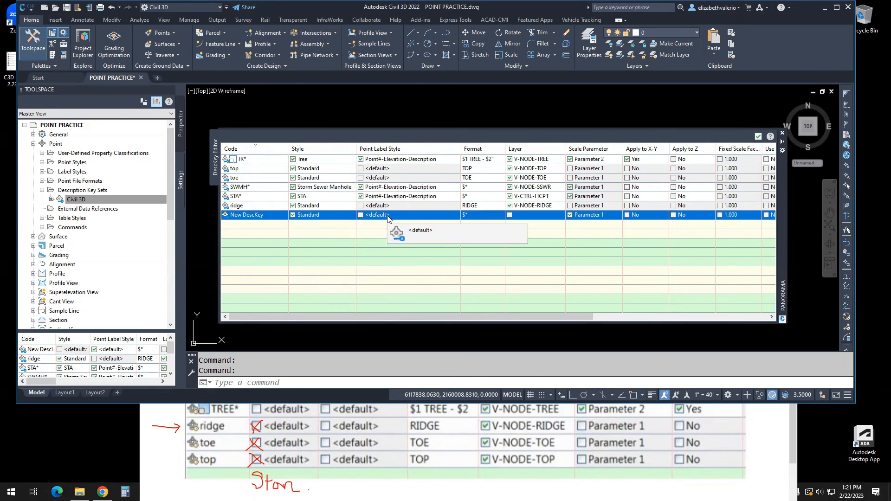
{"action": "left_click", "coordinate": [477, 215]}
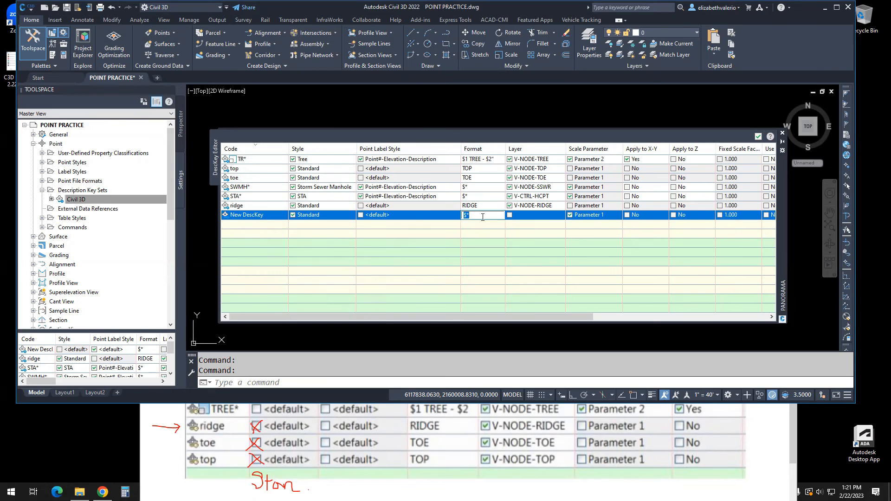
{"action": "left_click", "coordinate": [526, 263]}
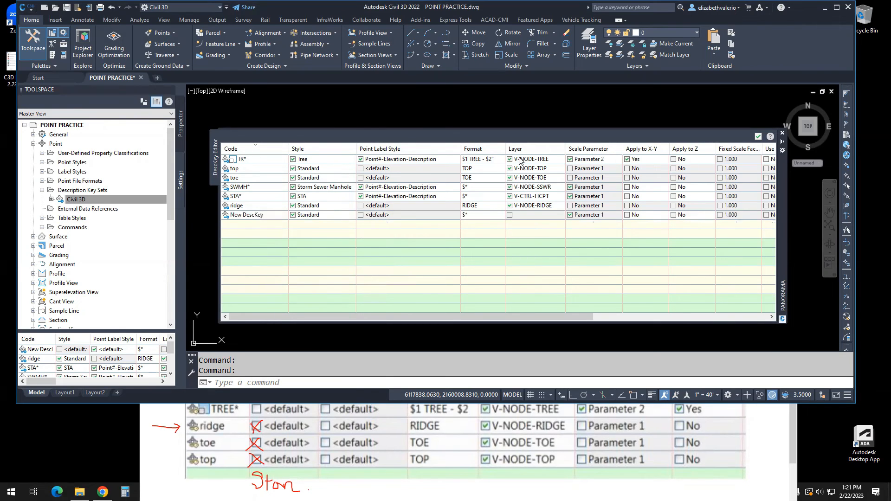
{"action": "left_click", "coordinate": [510, 215]}
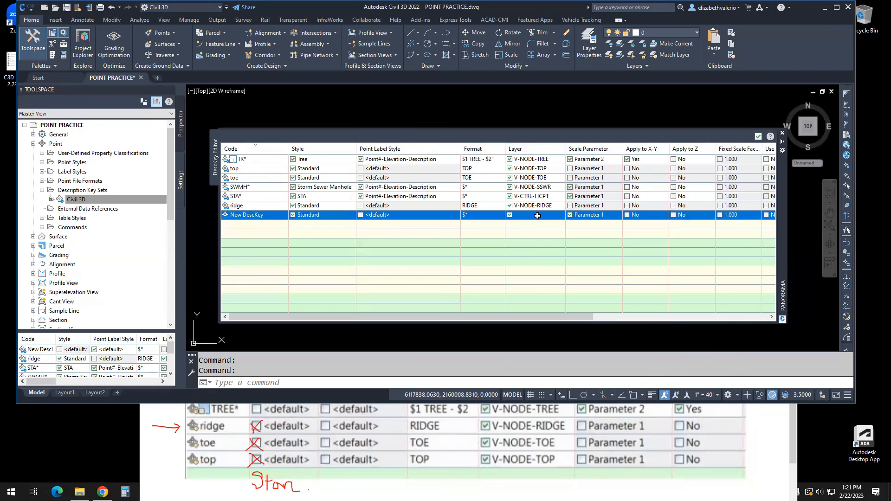
{"action": "left_click", "coordinate": [538, 217]}
{"action": "left_click", "coordinate": [717, 237]}
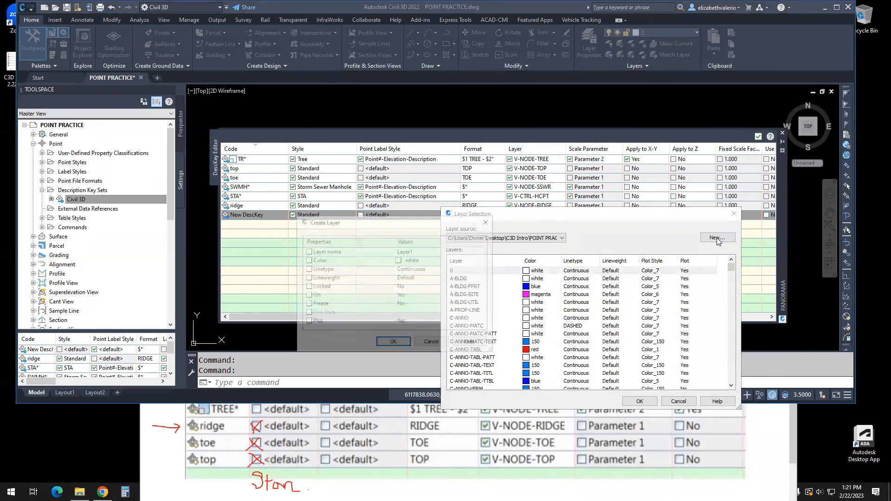
{"action": "left_click", "coordinate": [412, 250]}
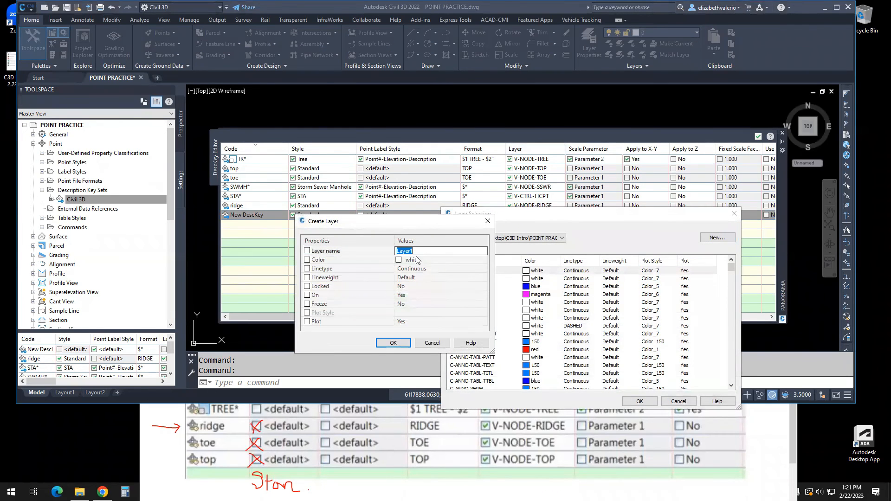
{"action": "left_click", "coordinate": [427, 263]}
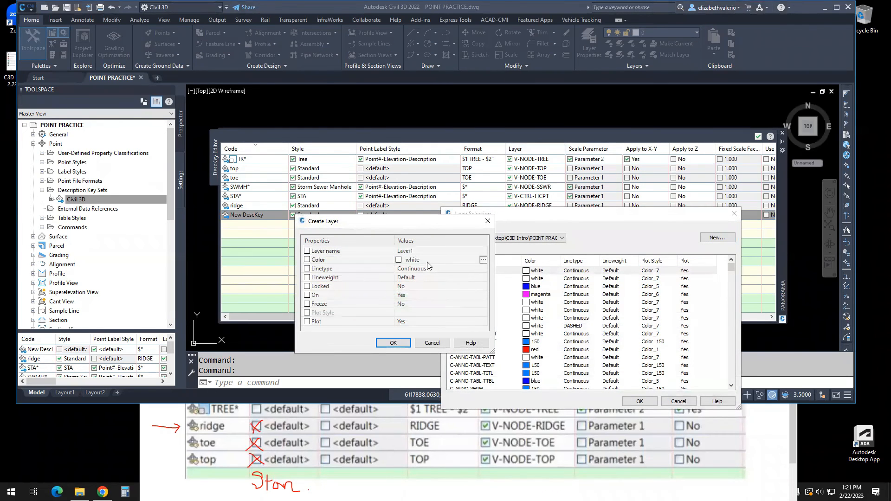
{"action": "left_click", "coordinate": [432, 344]}
{"action": "left_click", "coordinate": [678, 401]}
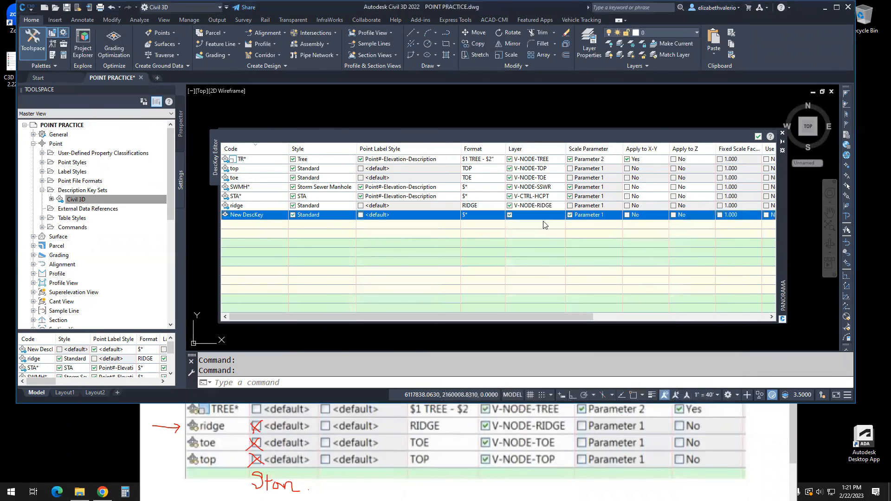
- Turn off the scale parameter for the newly added description key, delete that key and close the description key editor
{"action": "left_click", "coordinate": [570, 215]}
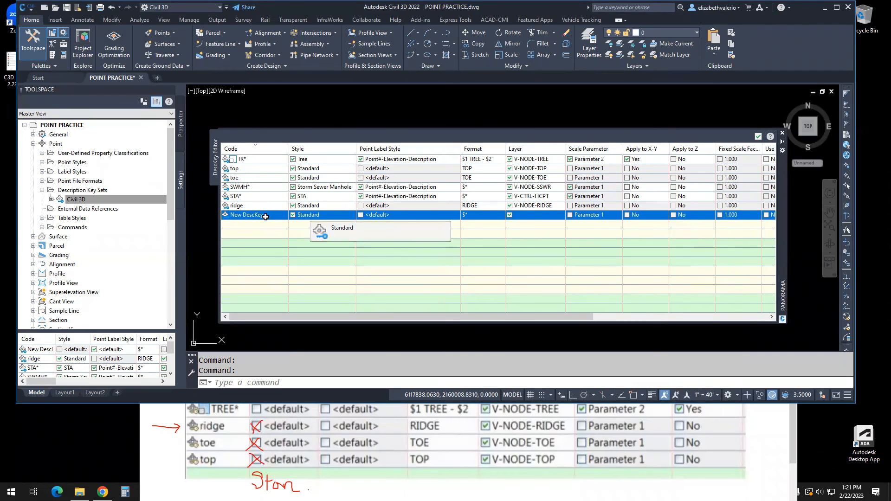
{"action": "right_click", "coordinate": [250, 218]}
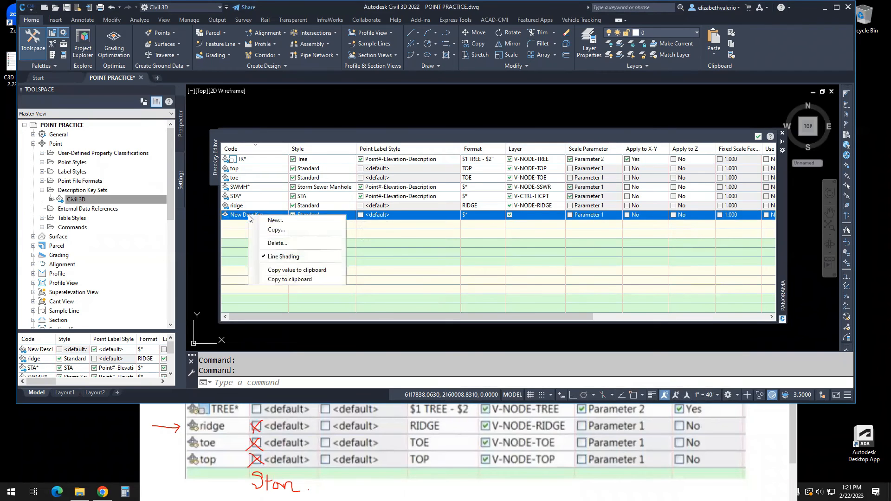
{"action": "left_click", "coordinate": [278, 243]}
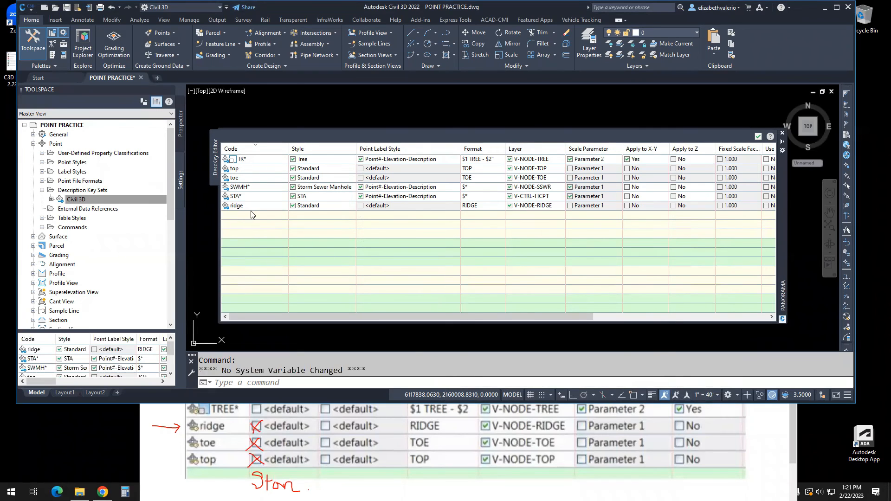
{"action": "left_click", "coordinate": [783, 135]}
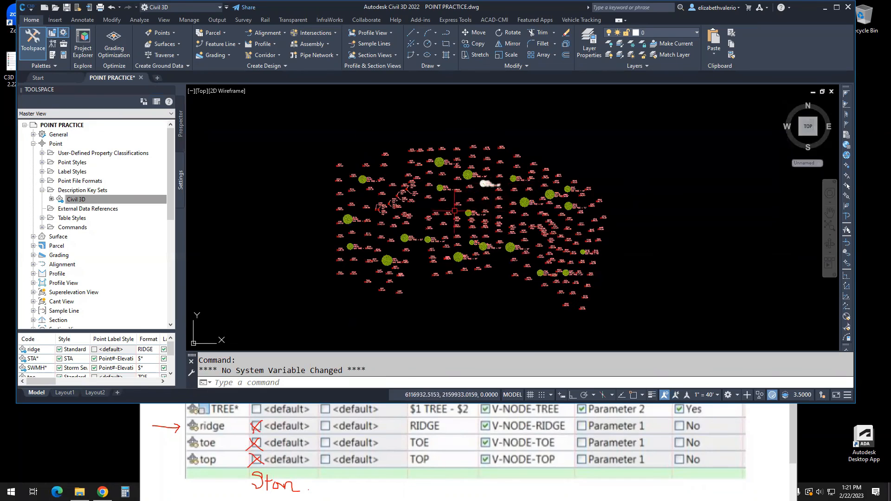
- Apply the description keys to the _All Points group and set the annotation scale to 1" = 30'
{"action": "scroll", "coordinate": [455, 211], "scroll_direction": "up", "scroll_amount": 3}
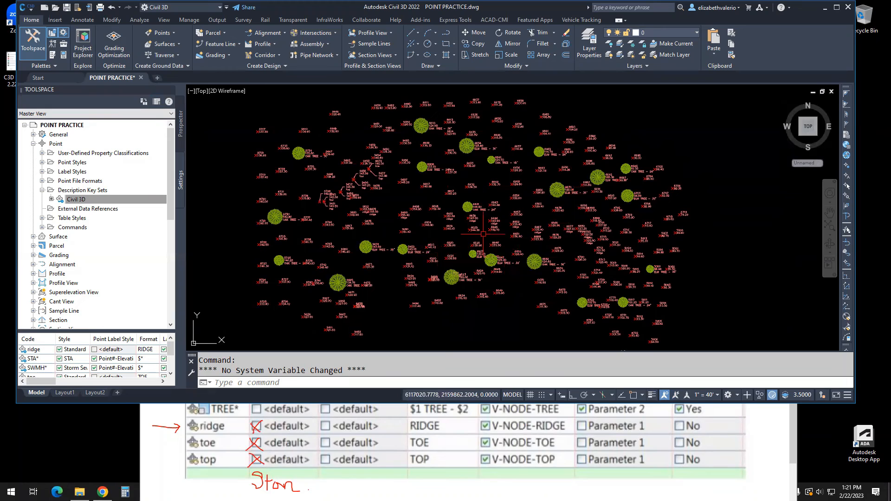
{"action": "left_click", "coordinate": [181, 135]}
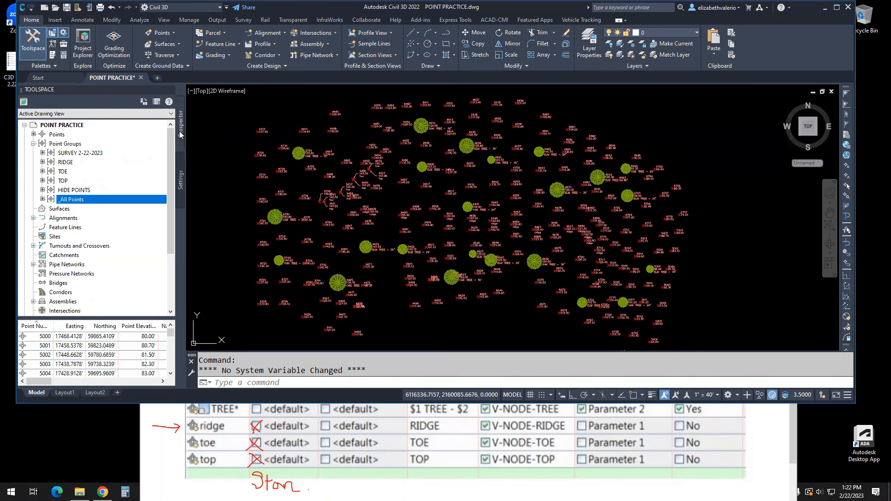
{"action": "right_click", "coordinate": [66, 201]}
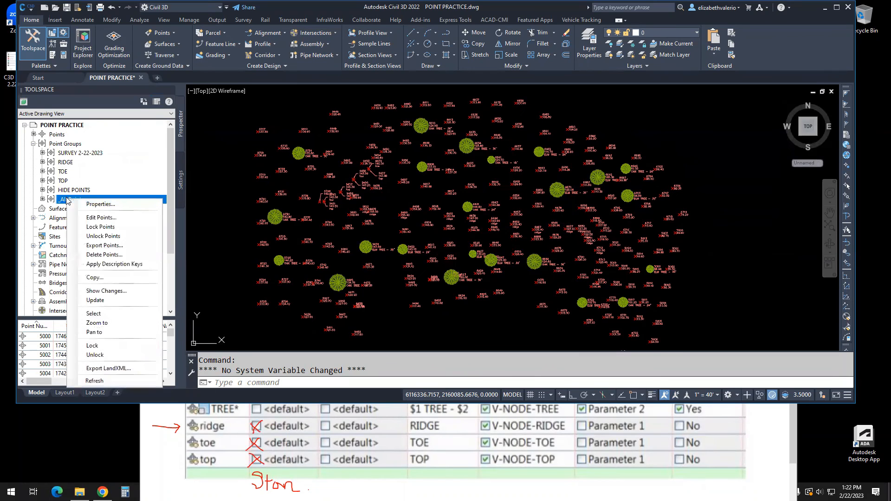
{"action": "left_click", "coordinate": [126, 264]}
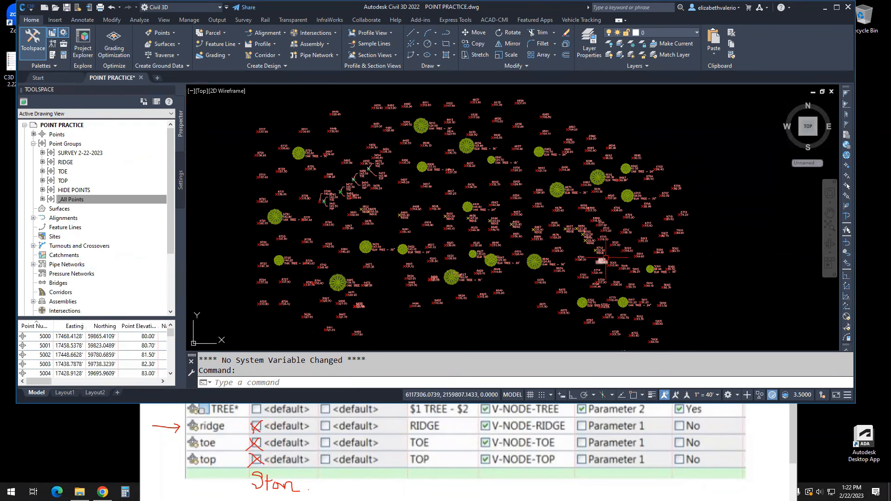
{"action": "left_click", "coordinate": [710, 395]}
{"action": "left_click", "coordinate": [706, 192]}
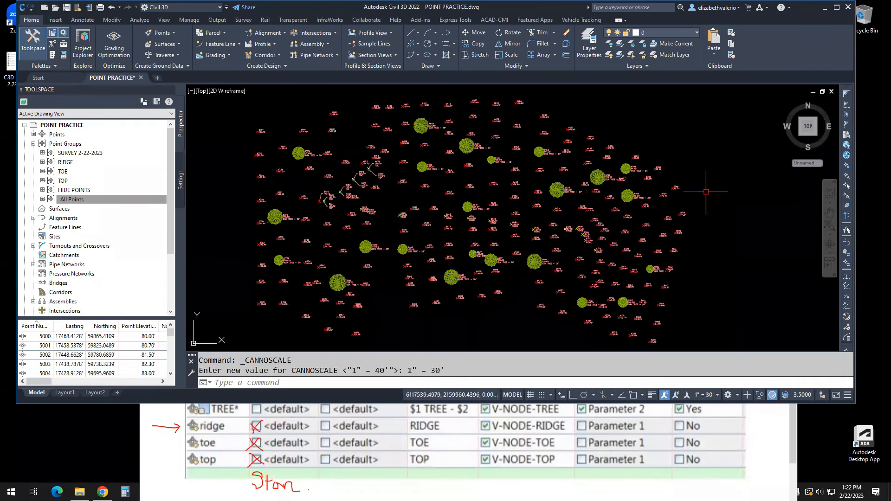
- Examine the markers and labels of the ridge, toe and top points across the survey drawing
{"action": "scroll", "coordinate": [352, 212], "scroll_direction": "up", "scroll_amount": 6}
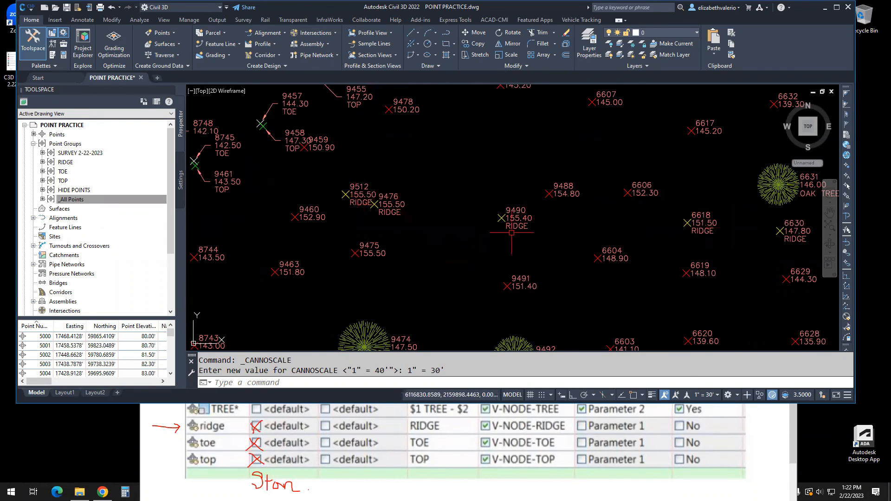
{"action": "scroll", "coordinate": [515, 228], "scroll_direction": "up", "scroll_amount": 4}
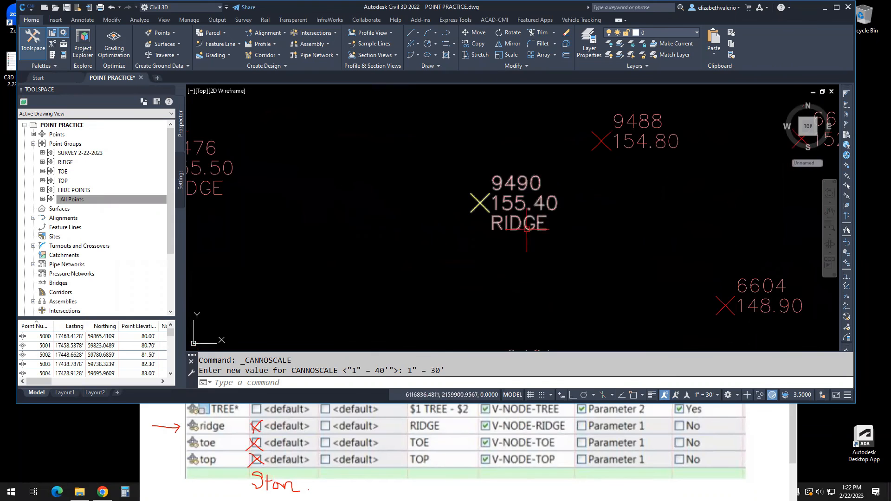
{"action": "scroll", "coordinate": [527, 229], "scroll_direction": "down", "scroll_amount": 7}
{"action": "middle_click_drag", "start_coordinate": [399, 184], "coordinate": [417, 198]}
{"action": "scroll", "coordinate": [417, 199], "scroll_direction": "up", "scroll_amount": 4}
{"action": "middle_click_drag", "start_coordinate": [485, 277], "coordinate": [364, 272]}
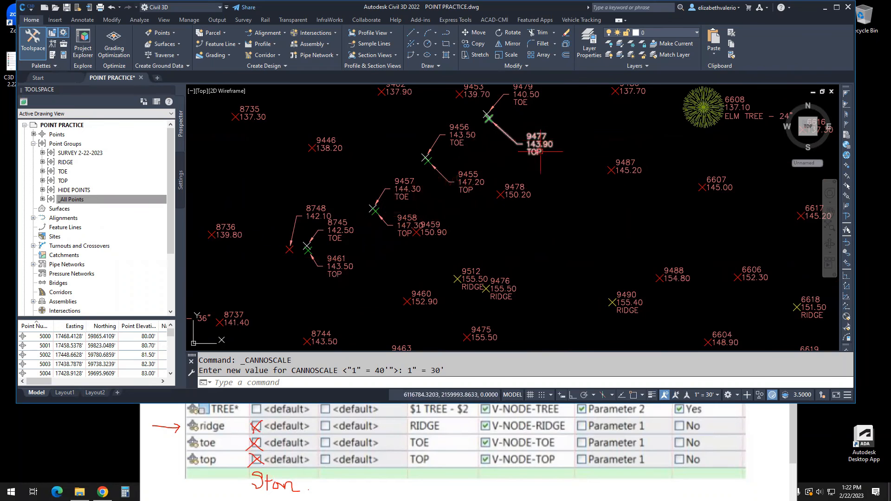
{"action": "middle_click_drag", "start_coordinate": [320, 235], "coordinate": [296, 265]}
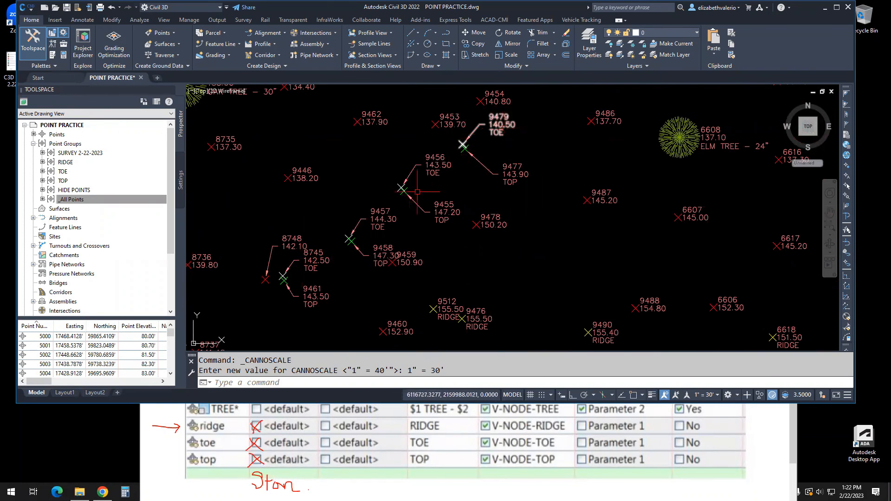
{"action": "scroll", "coordinate": [306, 198], "scroll_direction": "down", "scroll_amount": 4}
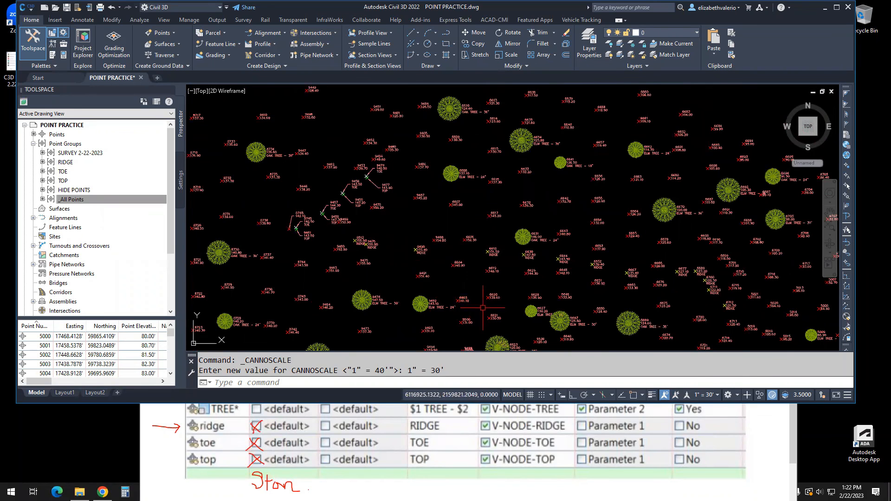
{"action": "scroll", "coordinate": [483, 308], "scroll_direction": "down", "scroll_amount": 3}
{"action": "middle_click_drag", "start_coordinate": [483, 308], "coordinate": [458, 271]}
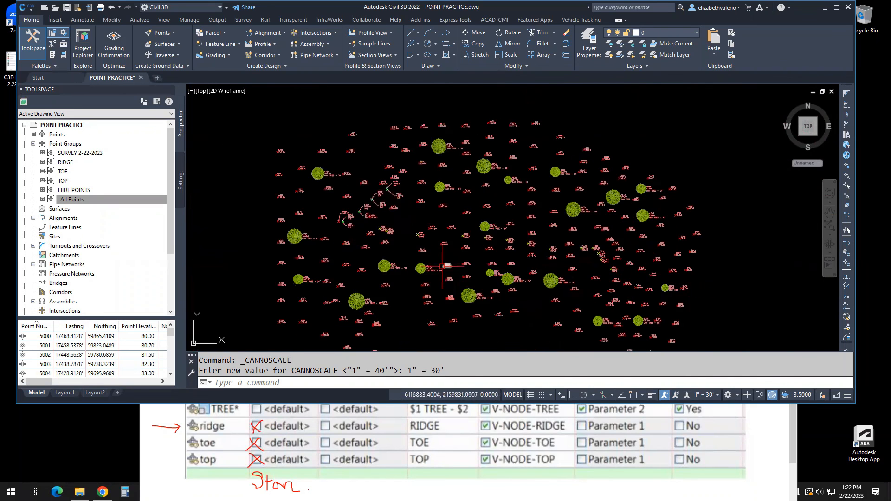
{"action": "scroll", "coordinate": [442, 267], "scroll_direction": "up", "scroll_amount": 3}
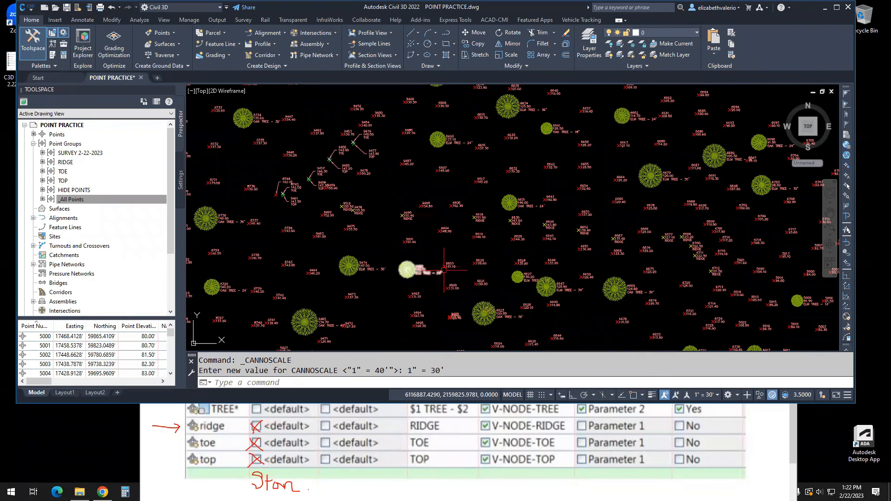
{"action": "scroll", "coordinate": [427, 252], "scroll_direction": "up", "scroll_amount": 5}
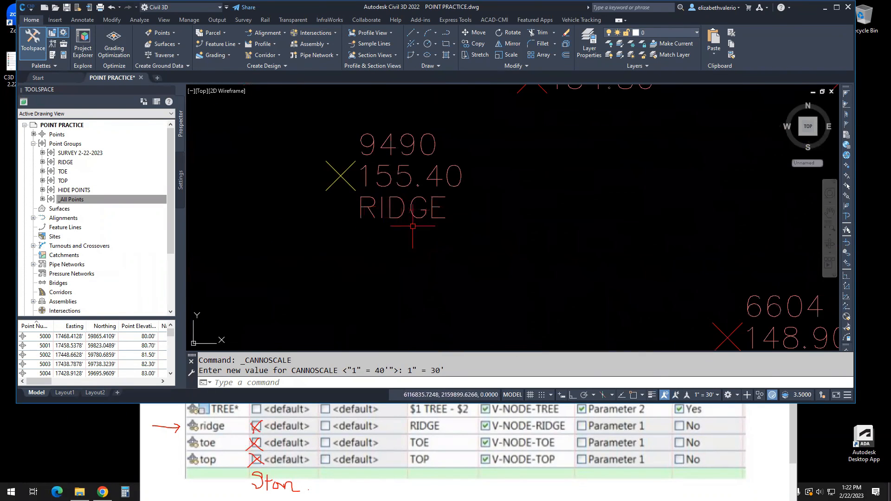
{"action": "scroll", "coordinate": [418, 254], "scroll_direction": "down", "scroll_amount": 2}
{"action": "scroll", "coordinate": [419, 254], "scroll_direction": "down", "scroll_amount": 4}
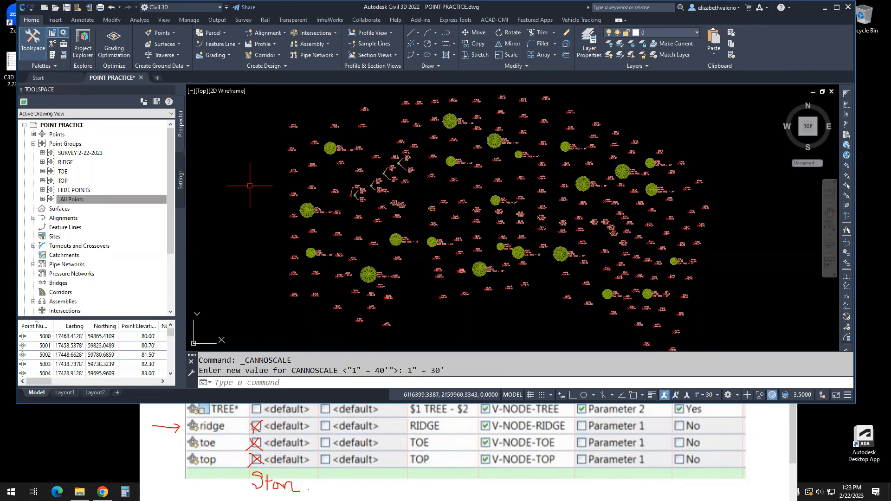
{"action": "left_click", "coordinate": [183, 188]}
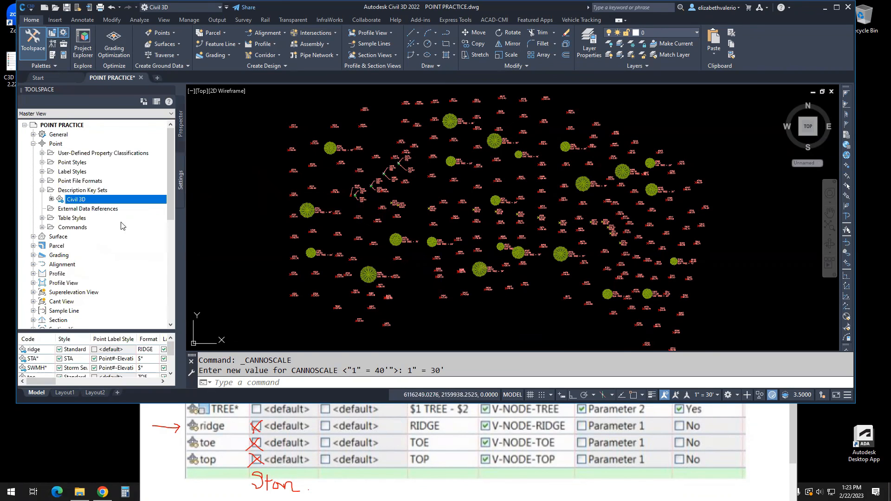
{"action": "right_click", "coordinate": [82, 199]}
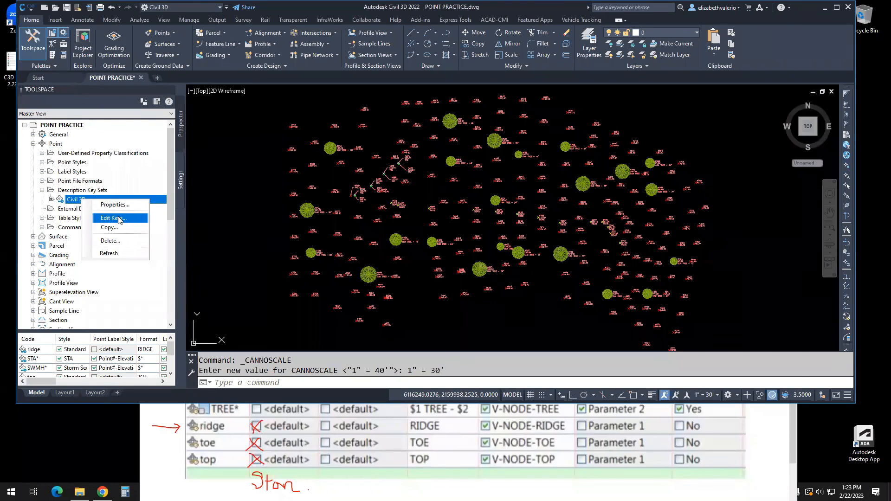
{"action": "left_click", "coordinate": [239, 186]}
{"action": "left_click", "coordinate": [234, 207]}
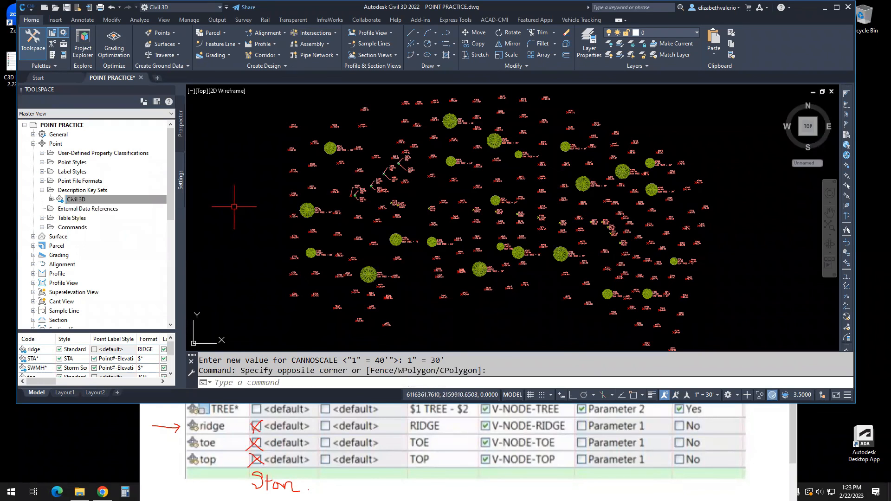